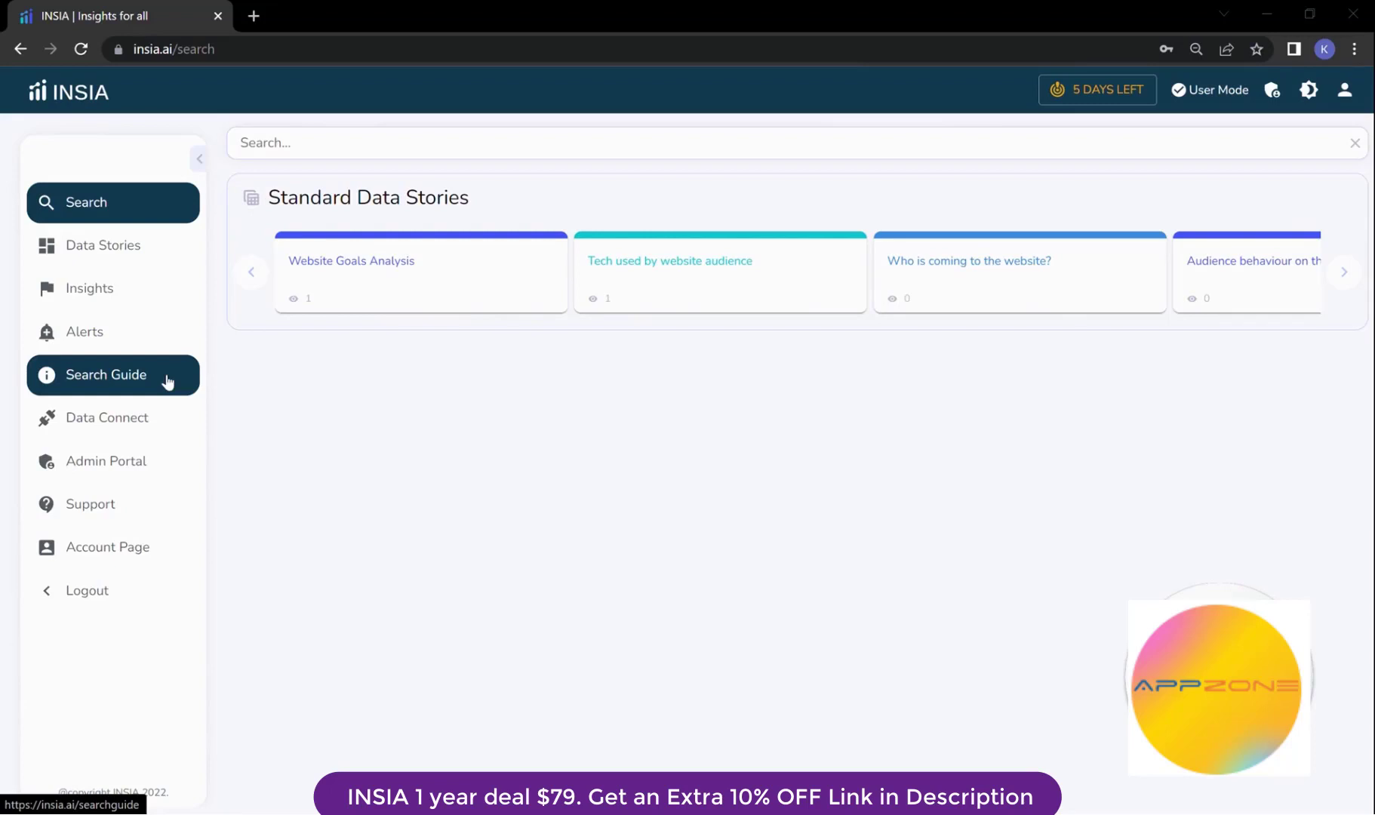
Open the Search Guide, collapse the sidebar, and display the data view for the IMDBtest table.
click(166, 381)
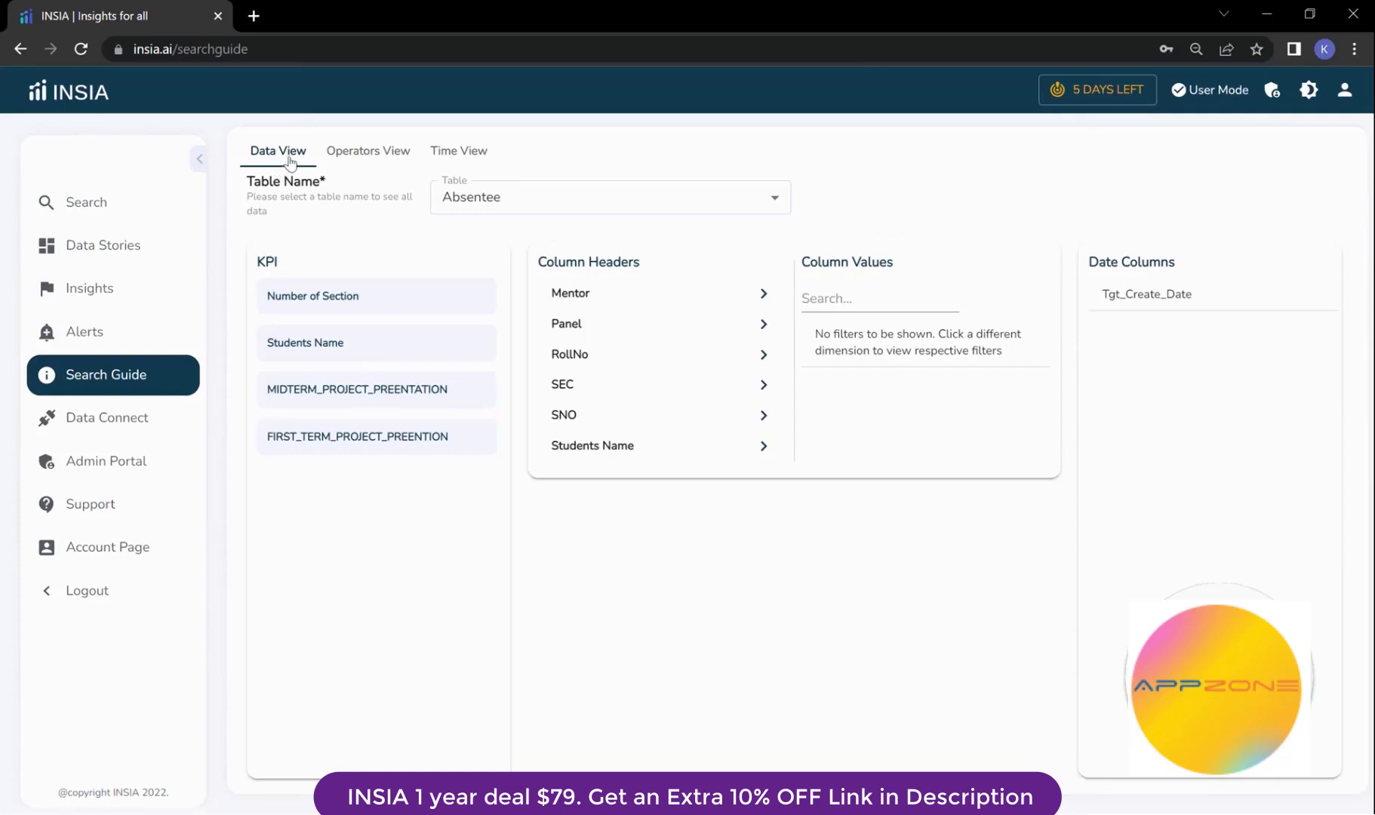
click(199, 158)
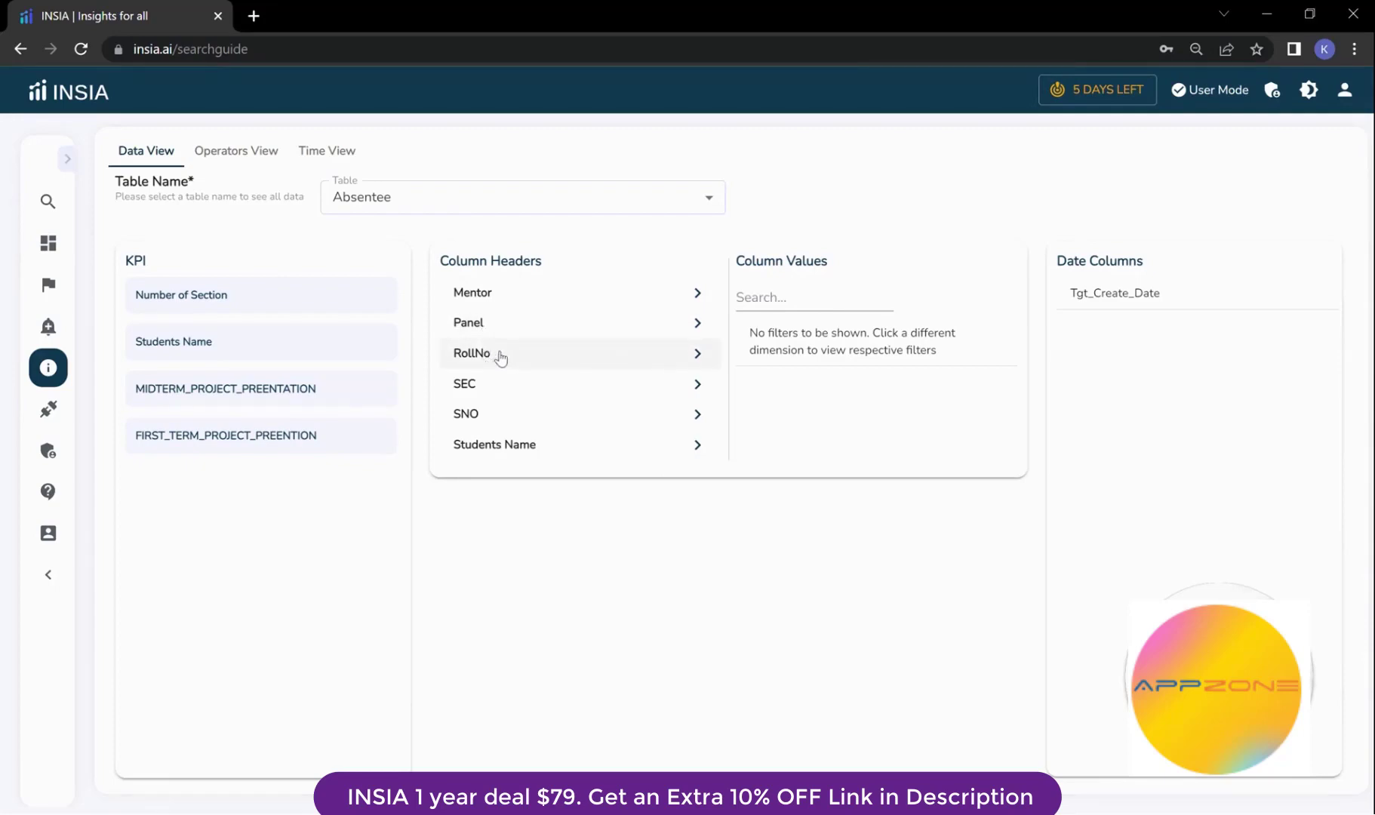
click(502, 202)
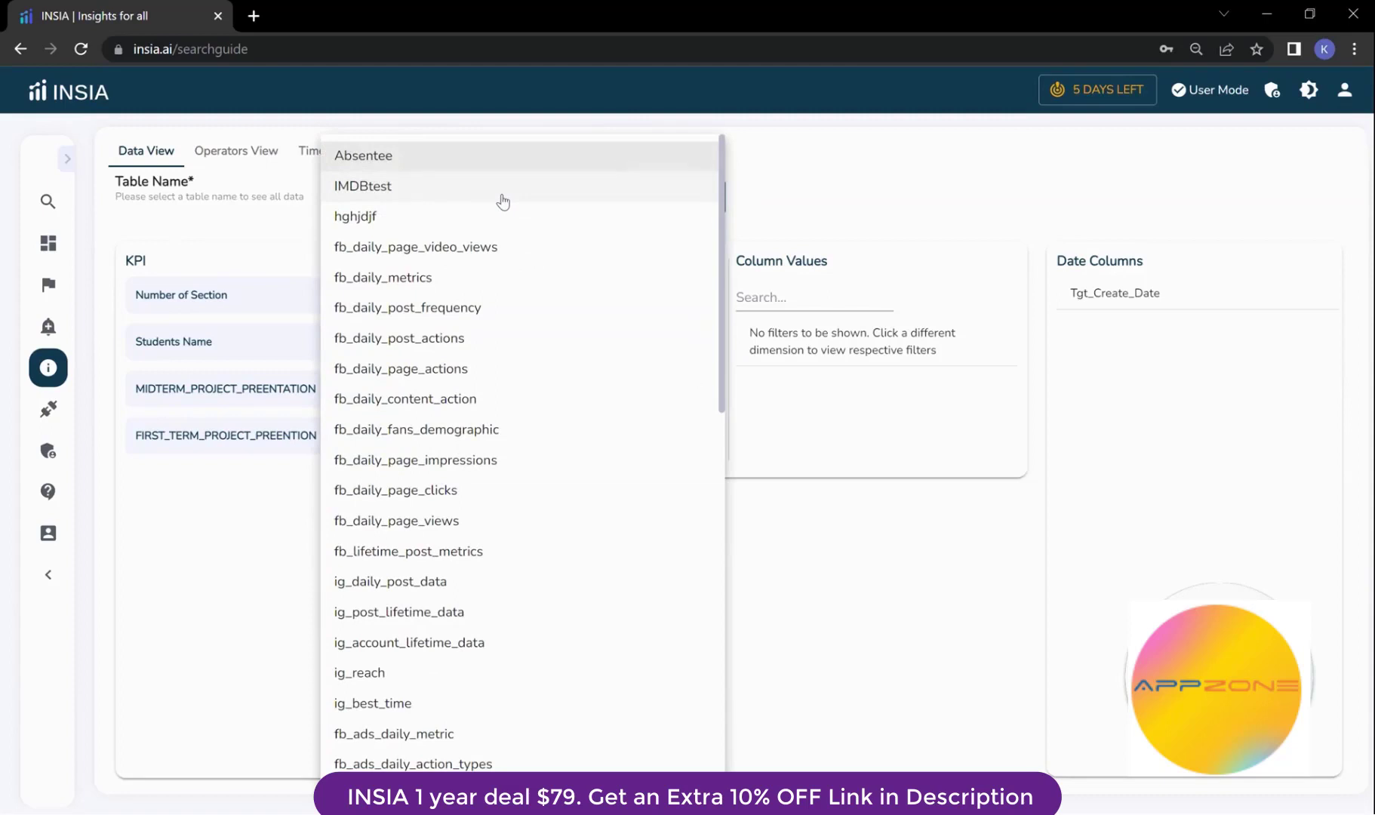
click(502, 200)
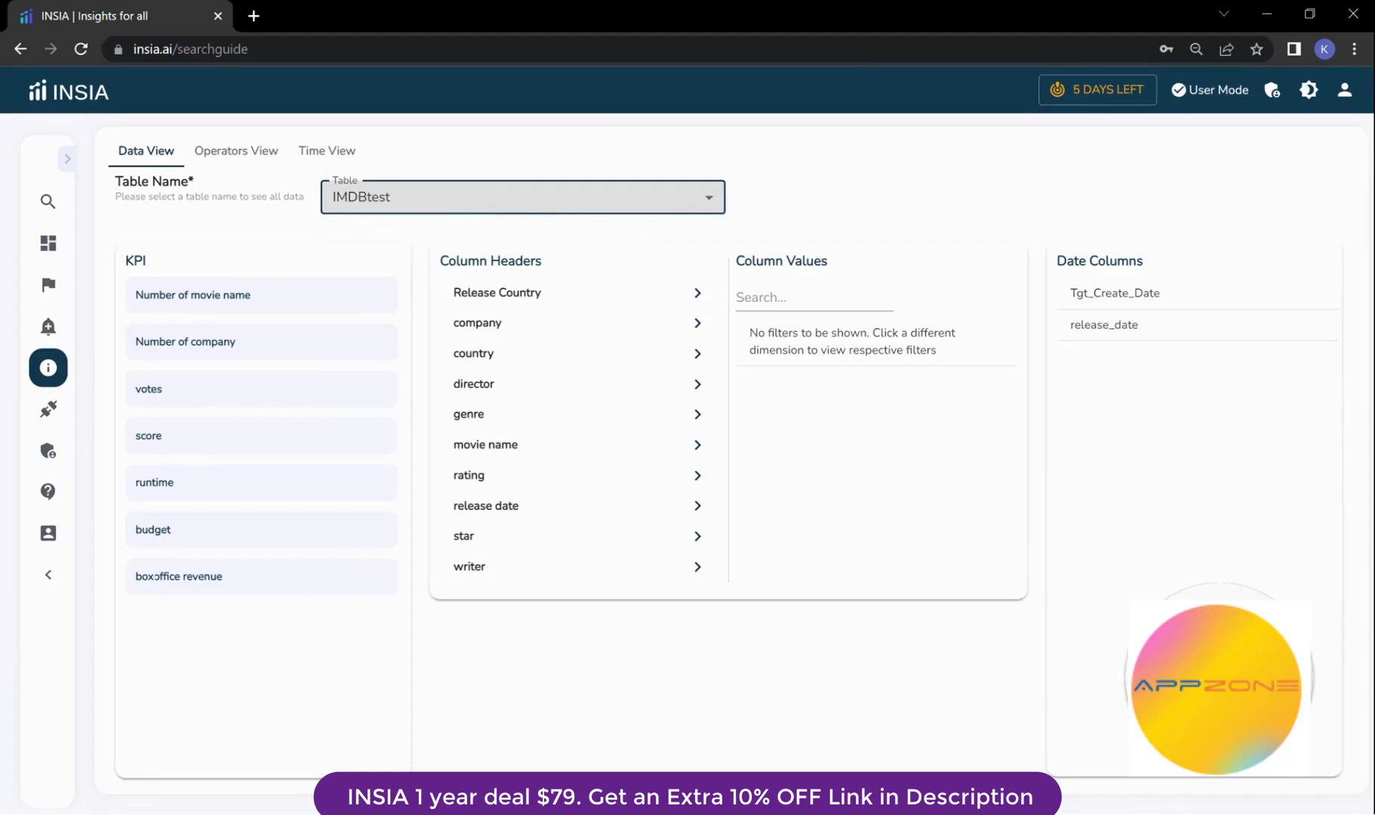
Browse the values of the country column and highlight the boxoffice revenue KPI name.
click(519, 363)
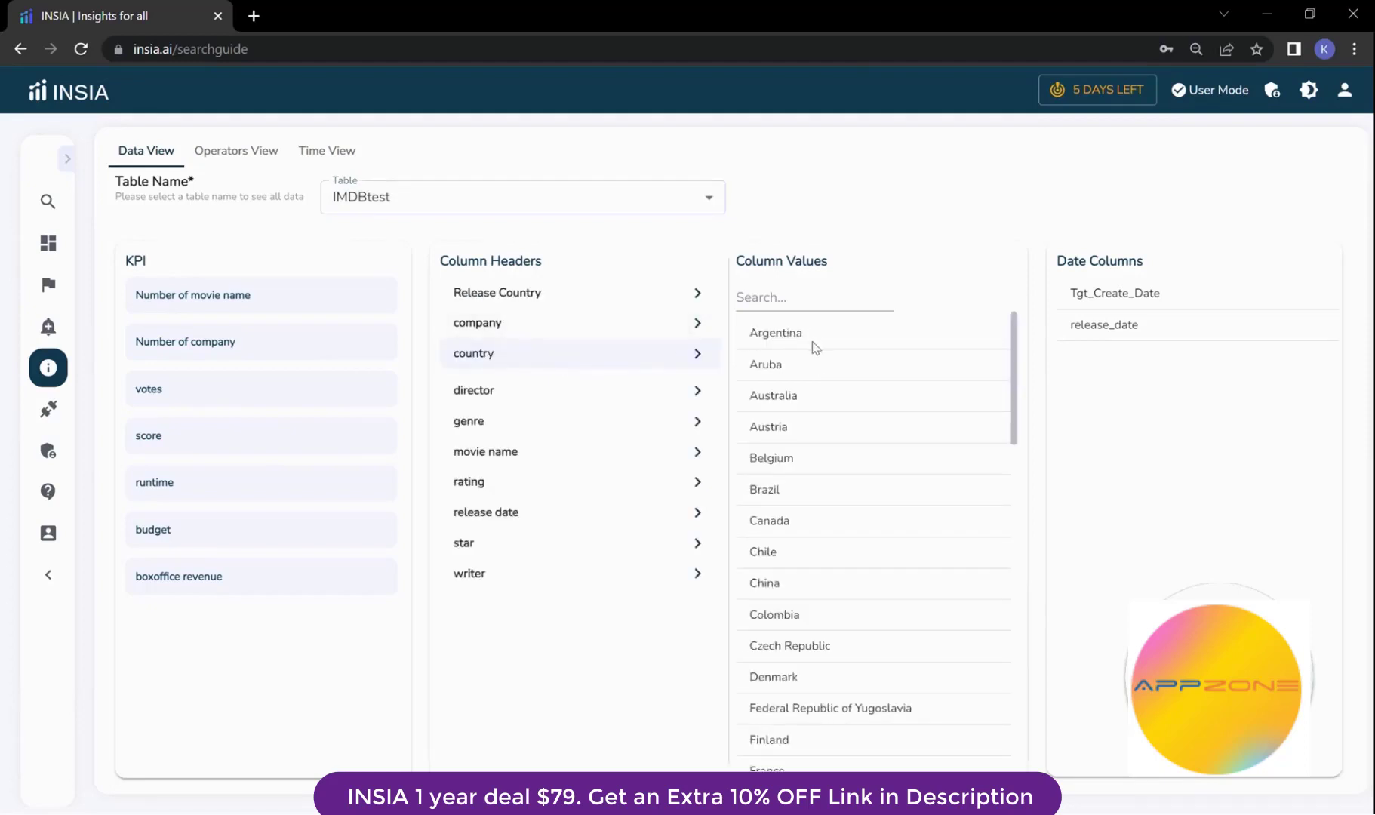
scroll(821, 347, down, 5)
scroll(823, 349, down, 8)
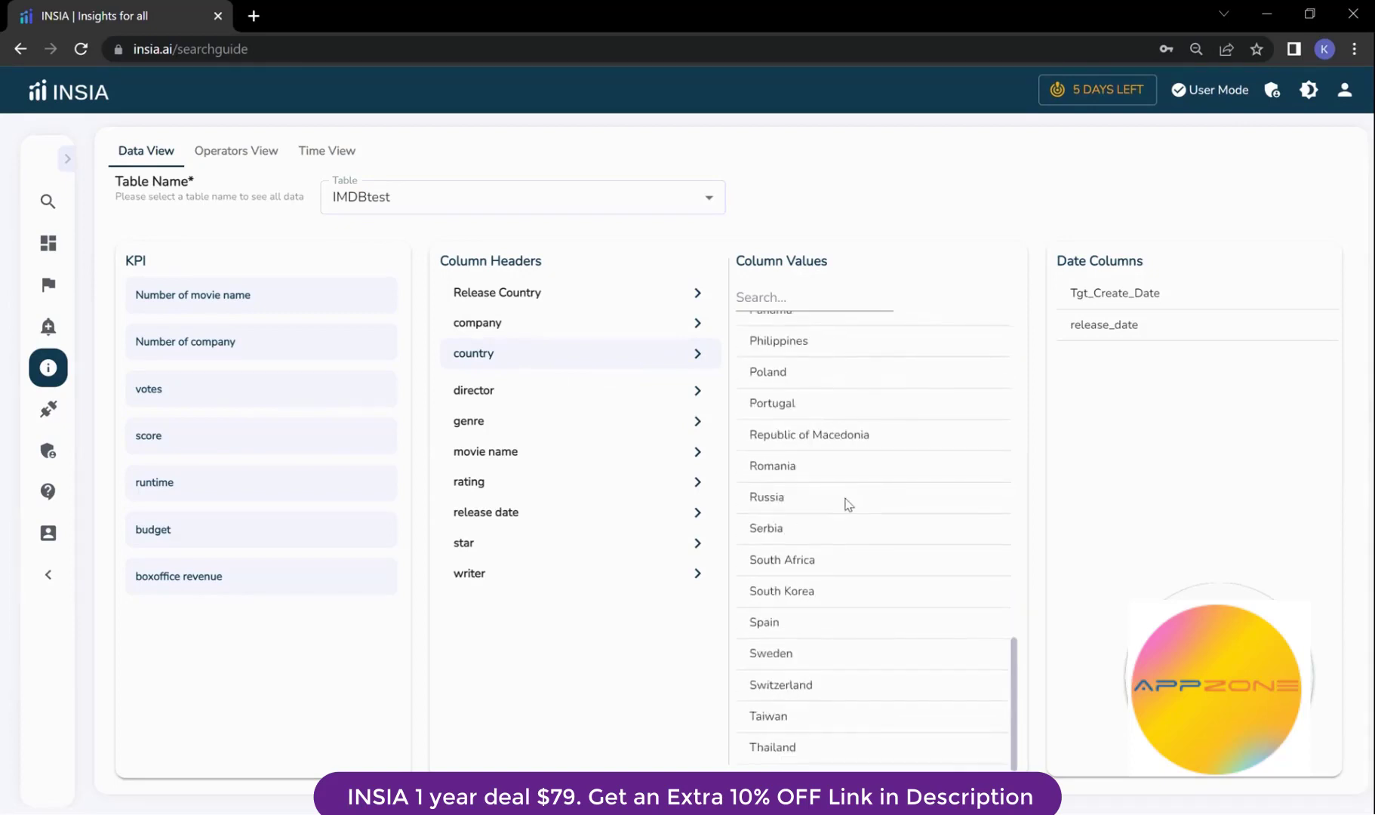
scroll(846, 501, up, 8)
scroll(846, 498, up, 4)
scroll(847, 498, down, 10)
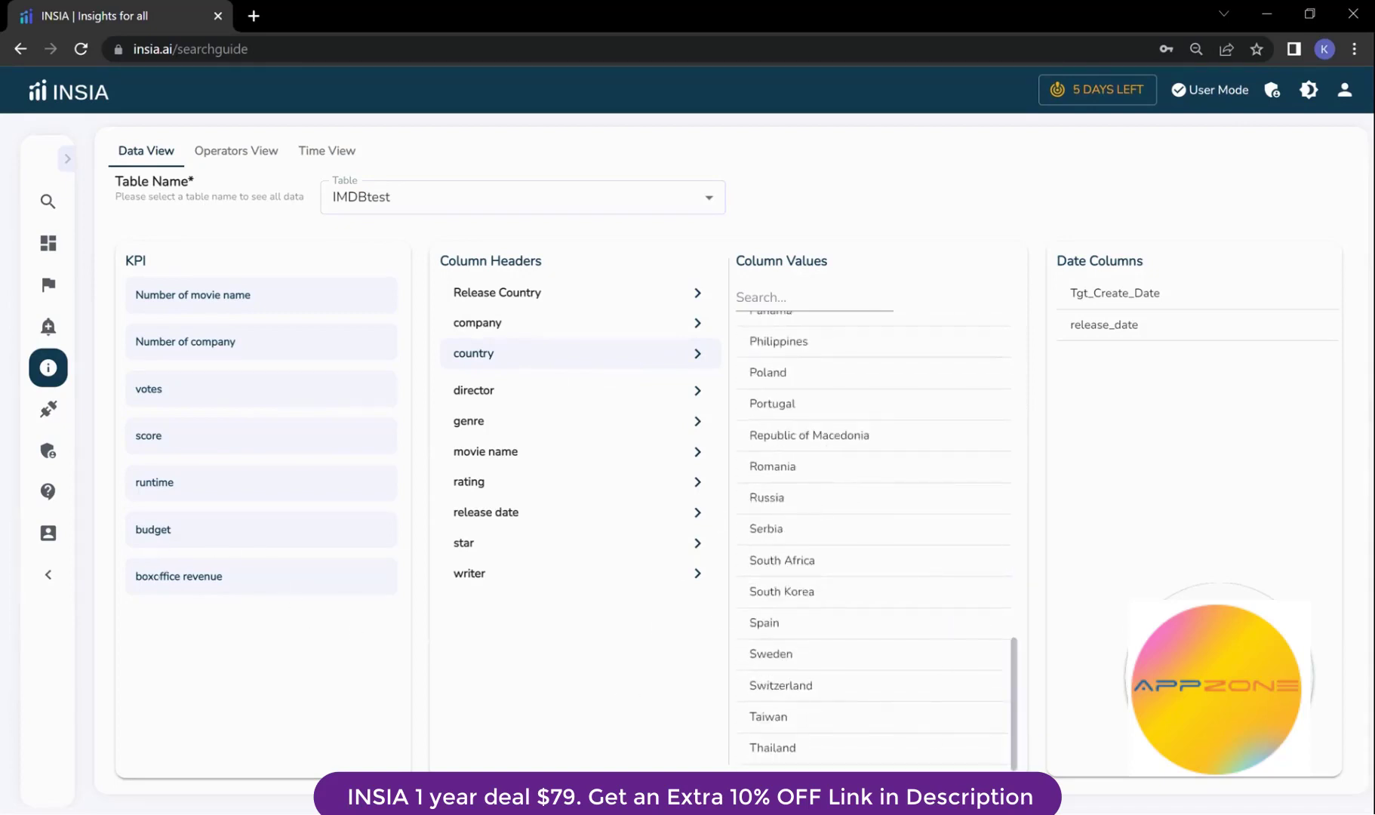
drag(136, 576, 230, 577)
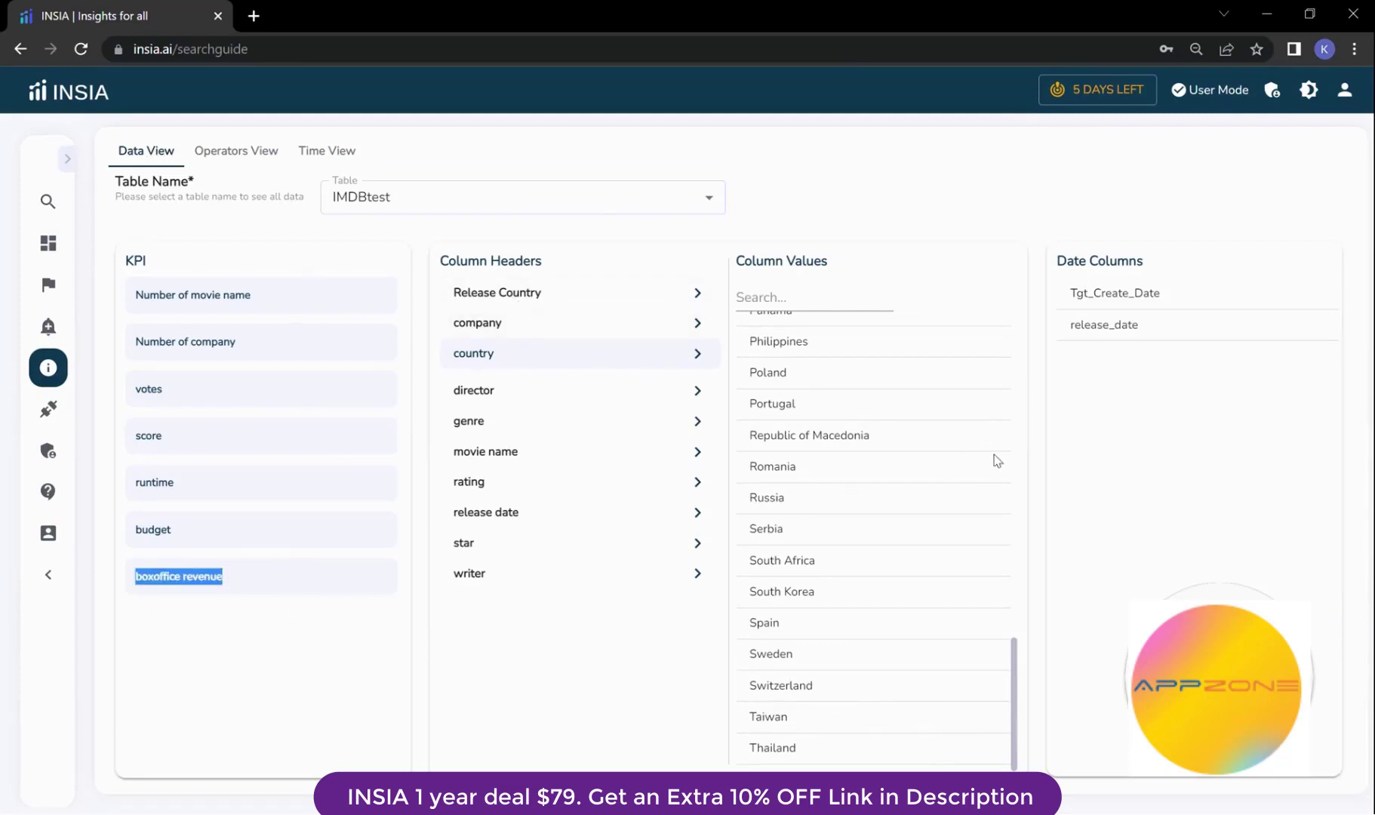
Go to the search page and query boxoffice revenue by country from the IMDBtest table.
click(48, 201)
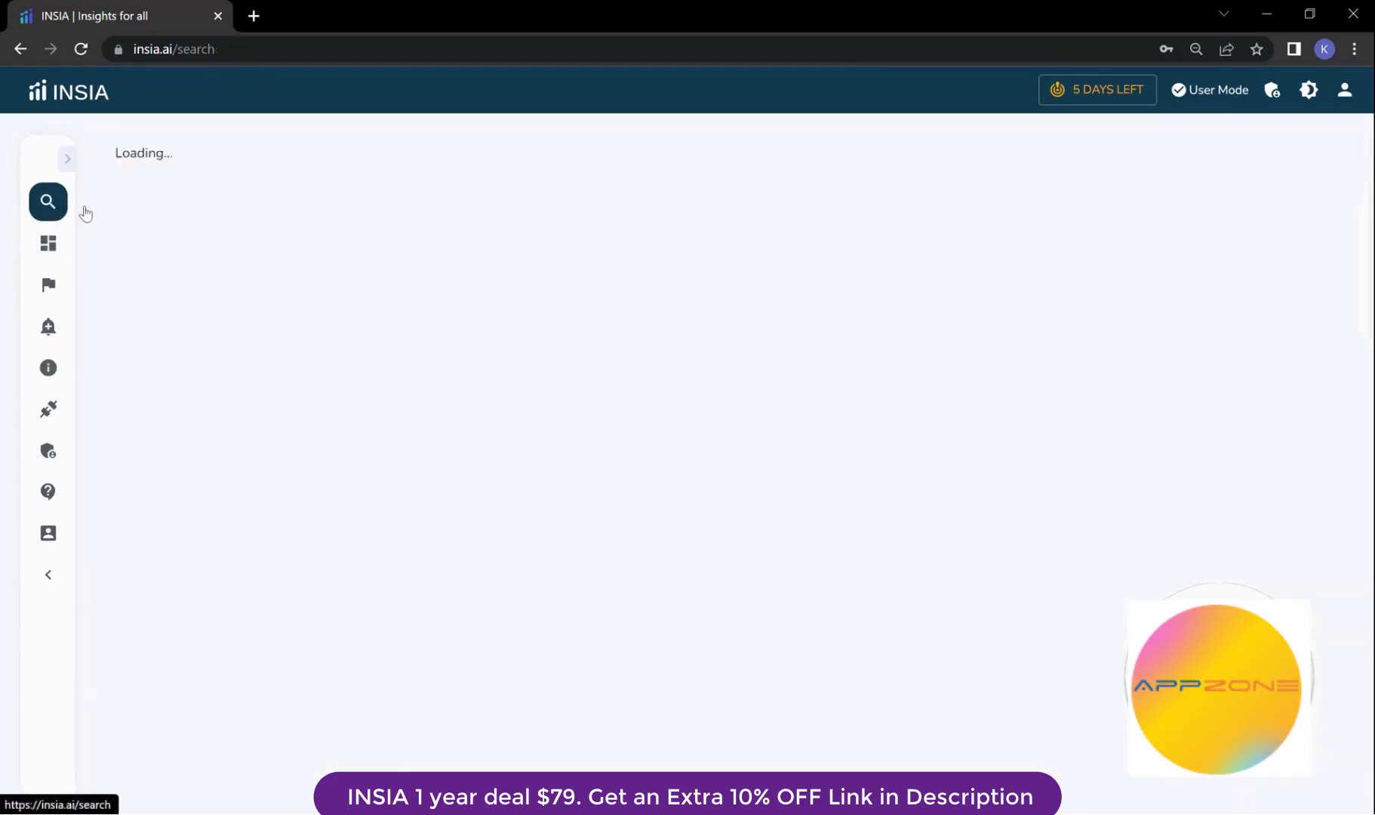
text(box)
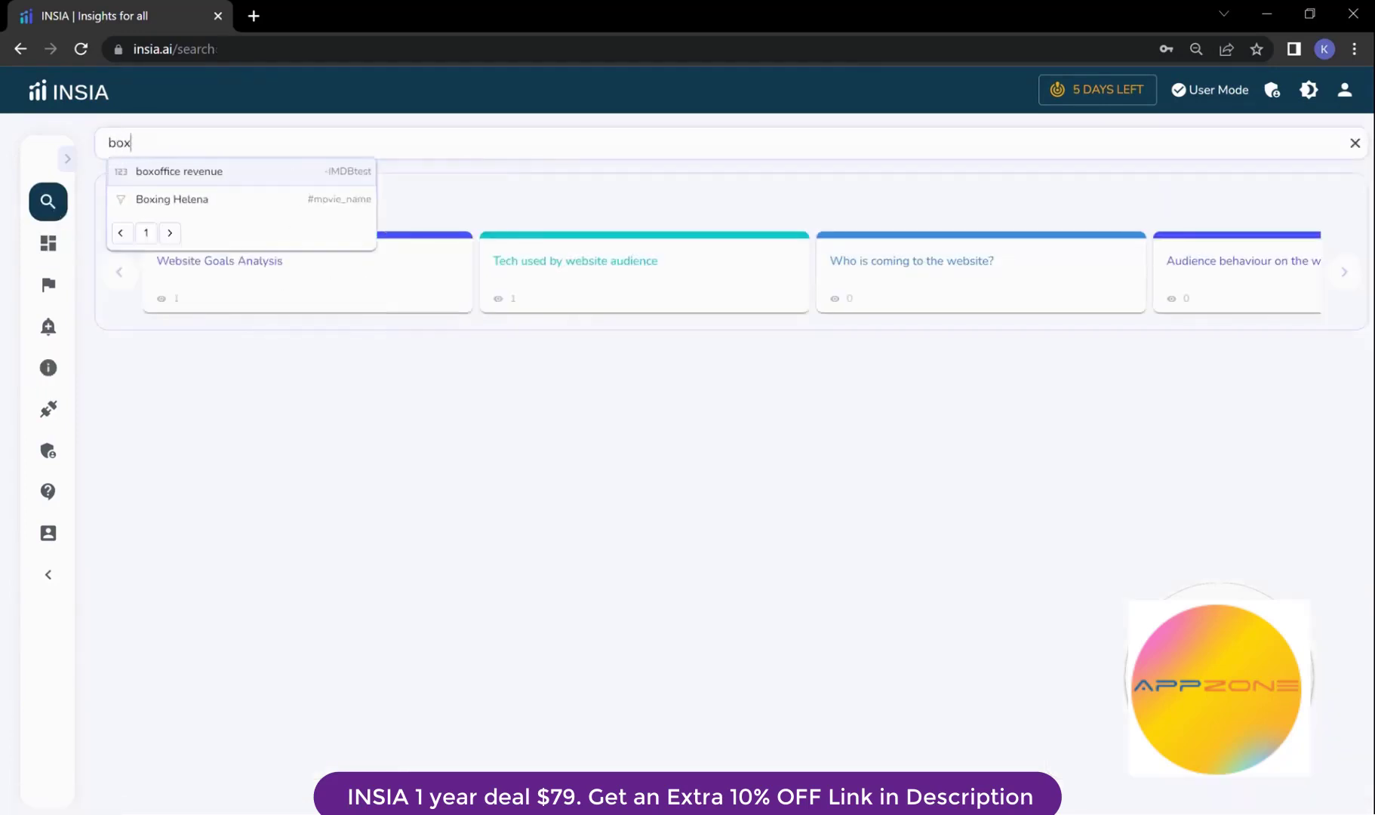
key(Return)
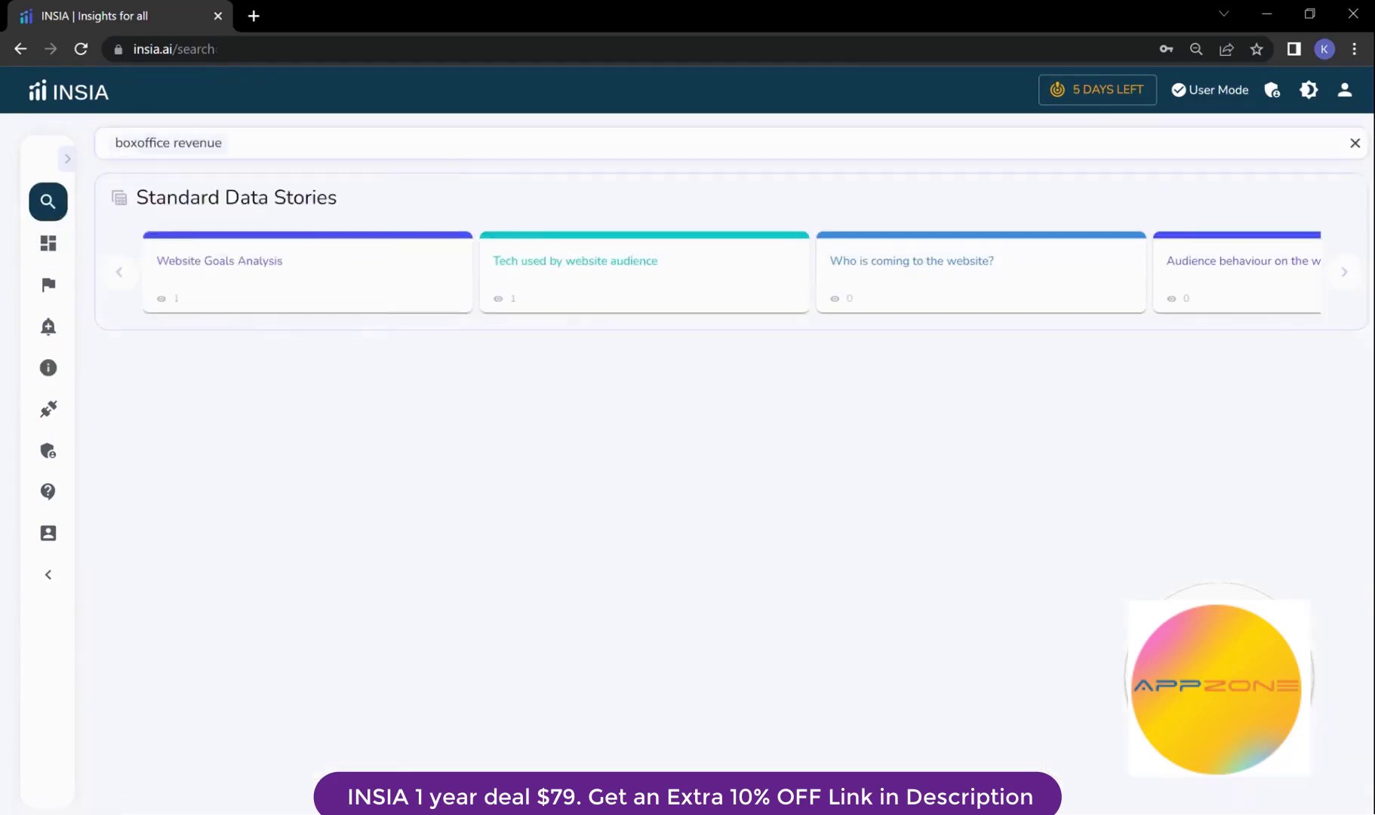
text(co)
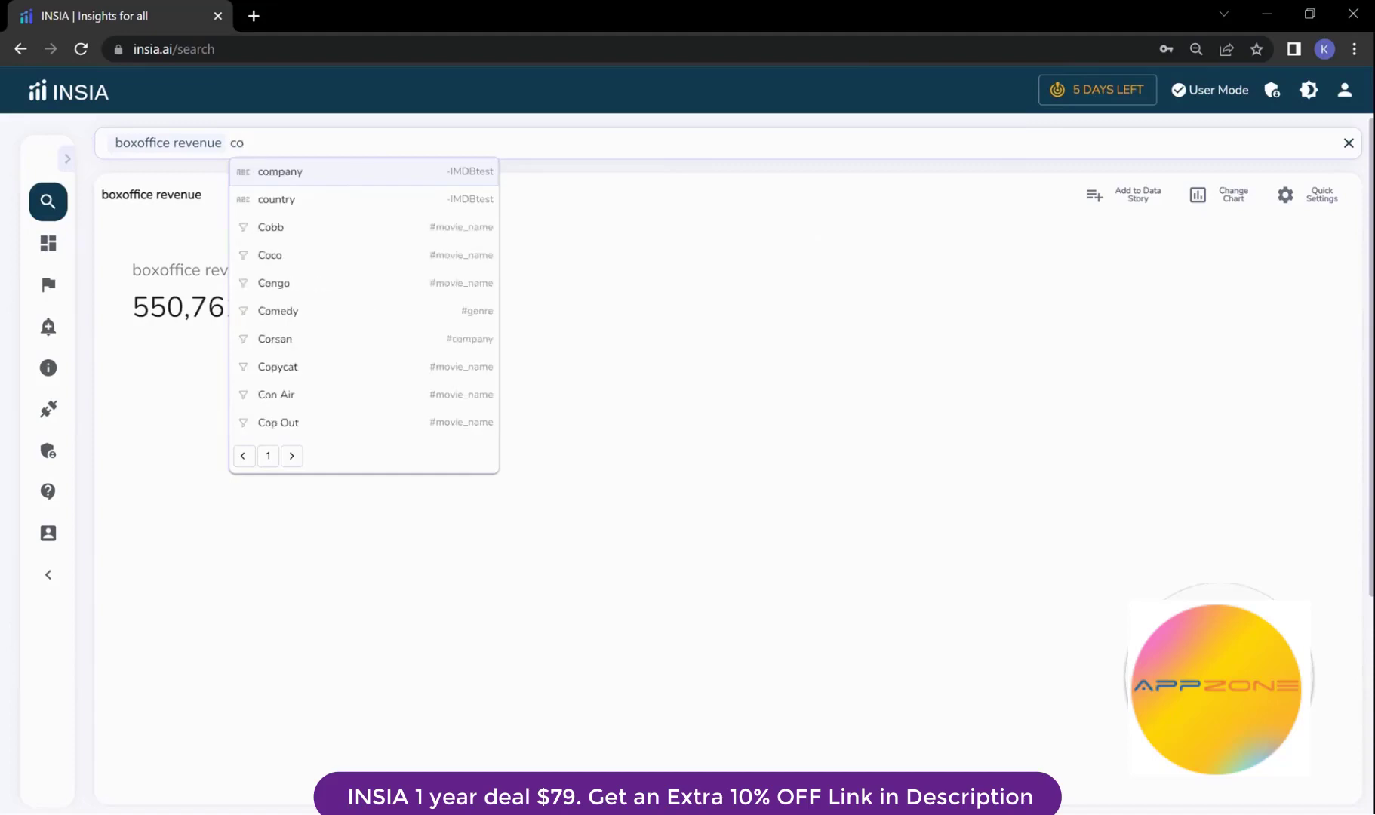
key(Down)
key(Return)
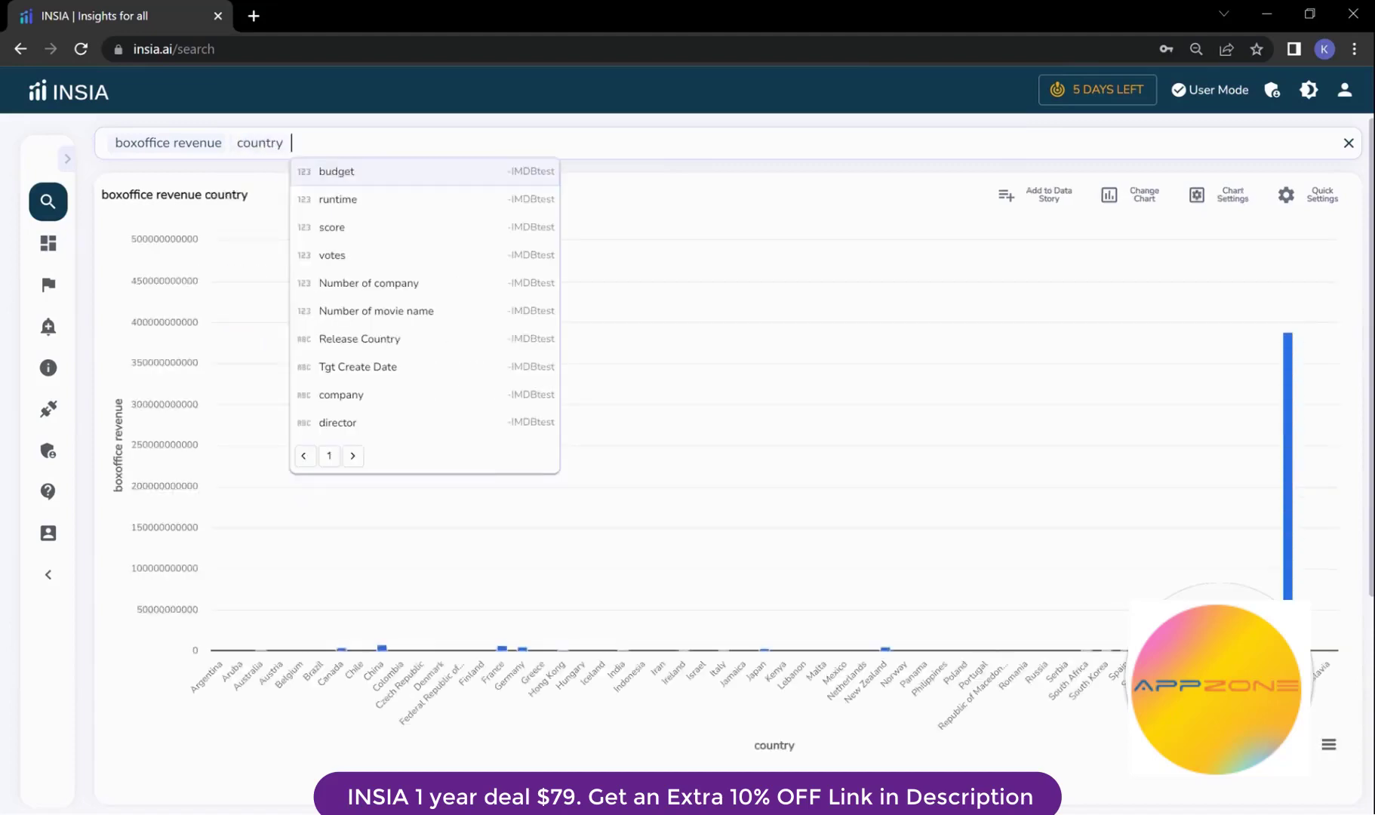
Zoom the boxoffice revenue chart in on the last countries, from Turkey to Yugoslavia.
click(884, 331)
drag(1234, 544, 1362, 546)
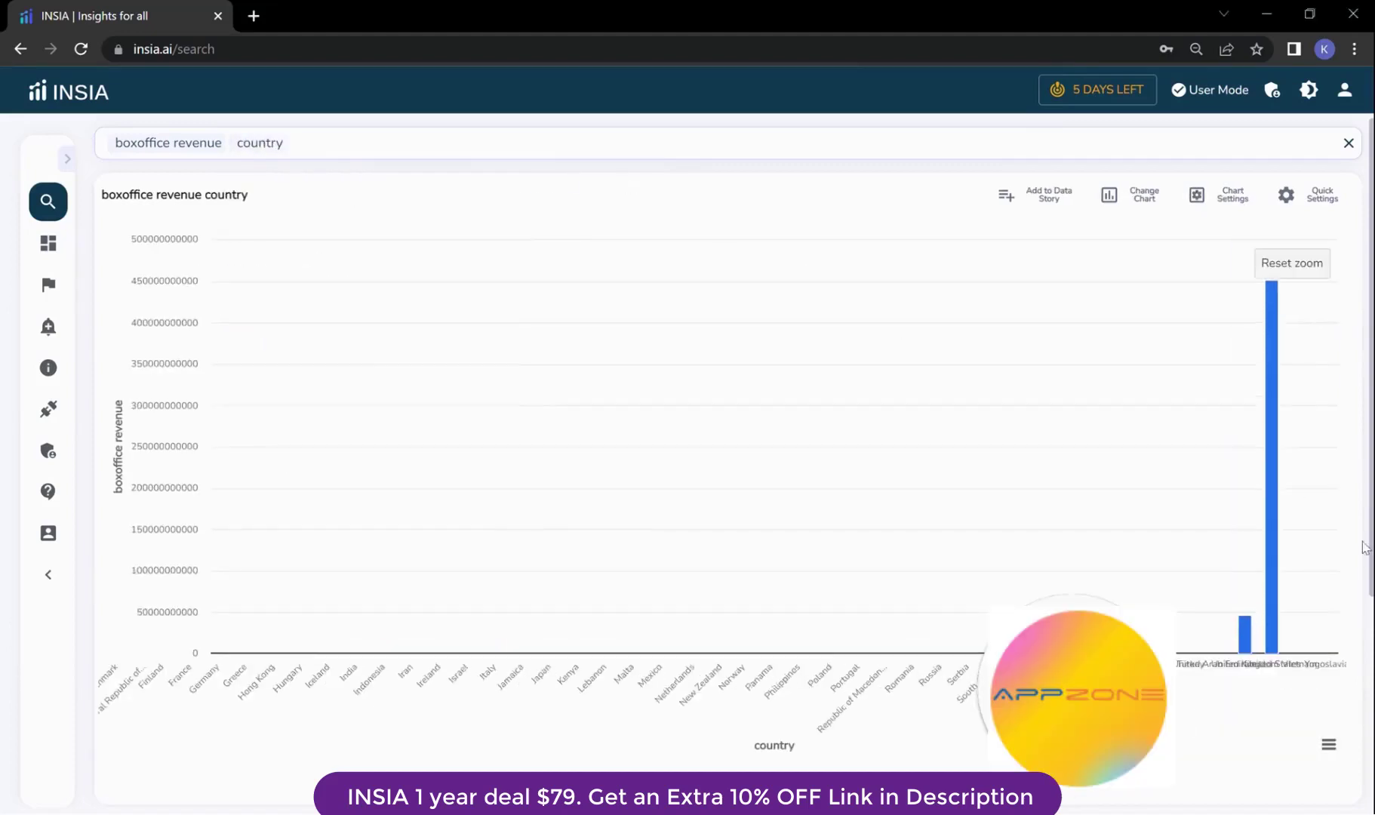
mouse_move(880, 708)
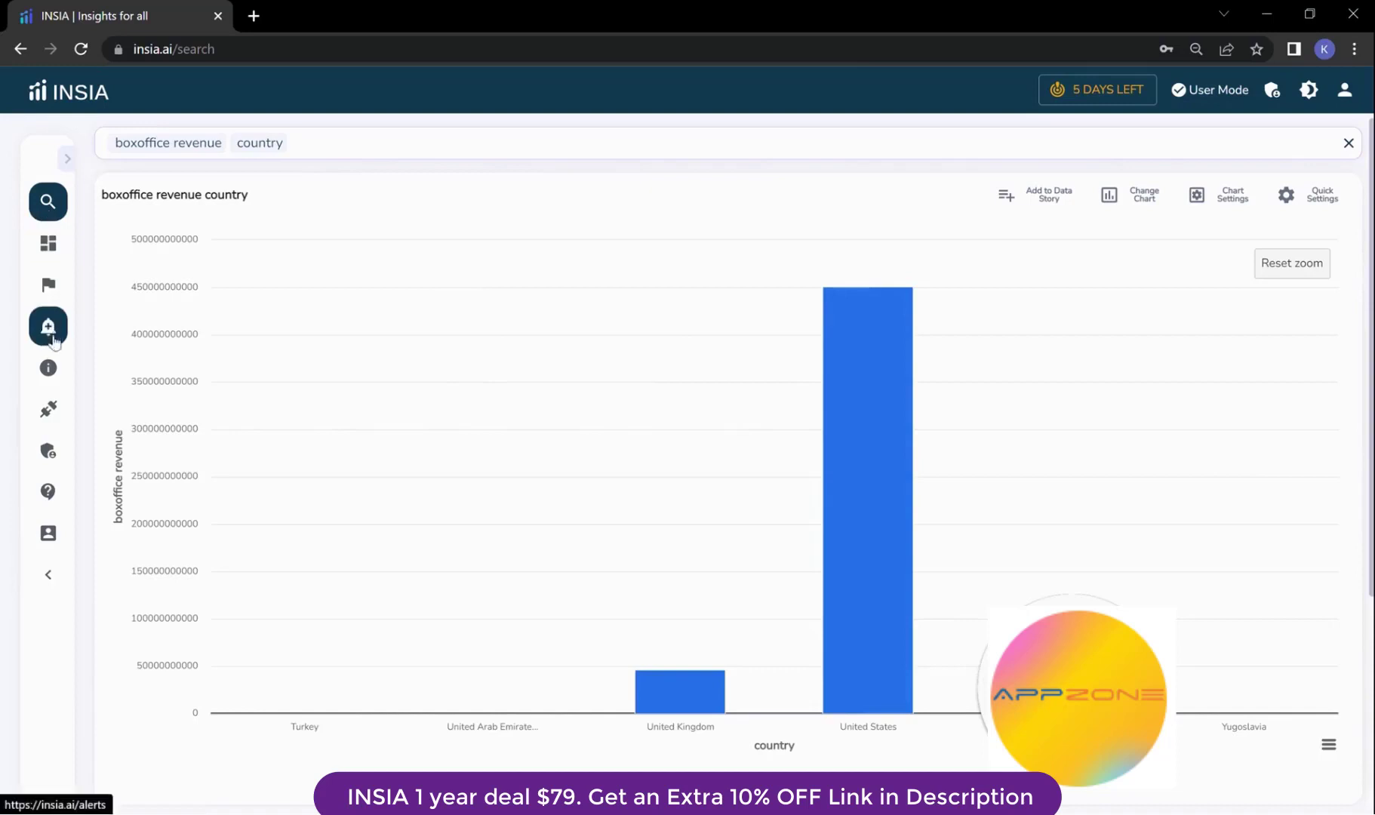
Return to the Search Guide and list the director column values of the IMDBtest table.
click(50, 368)
click(460, 206)
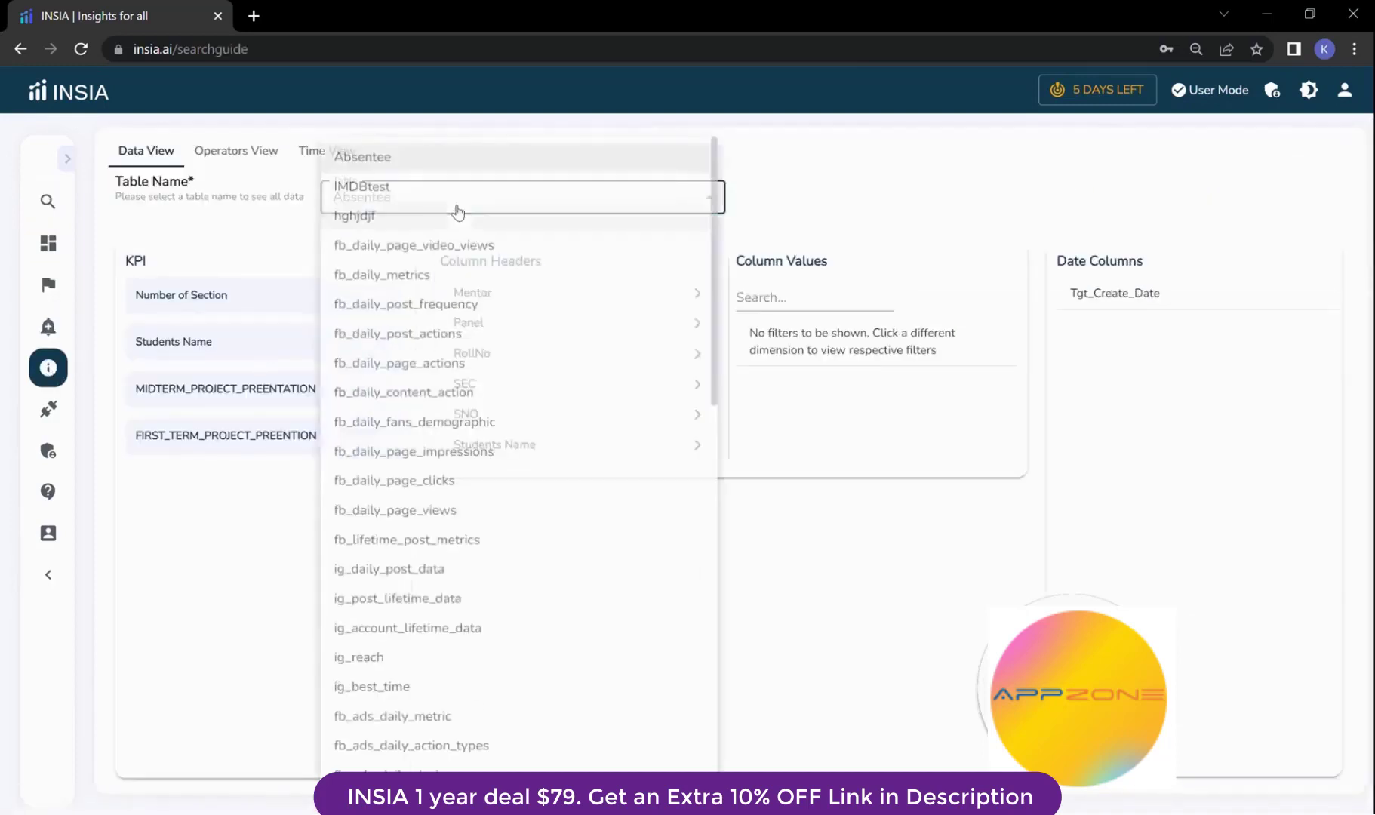
click(461, 187)
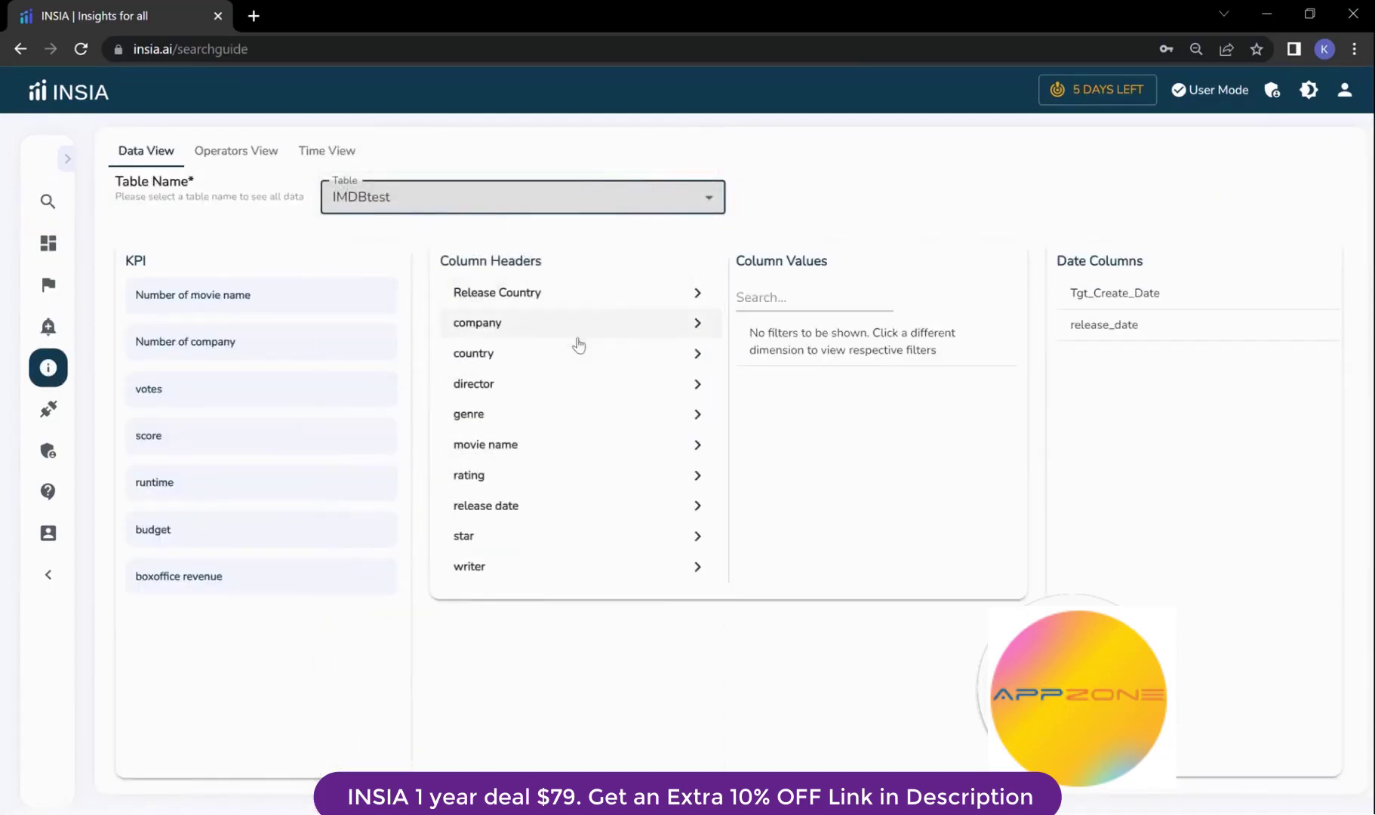
click(537, 388)
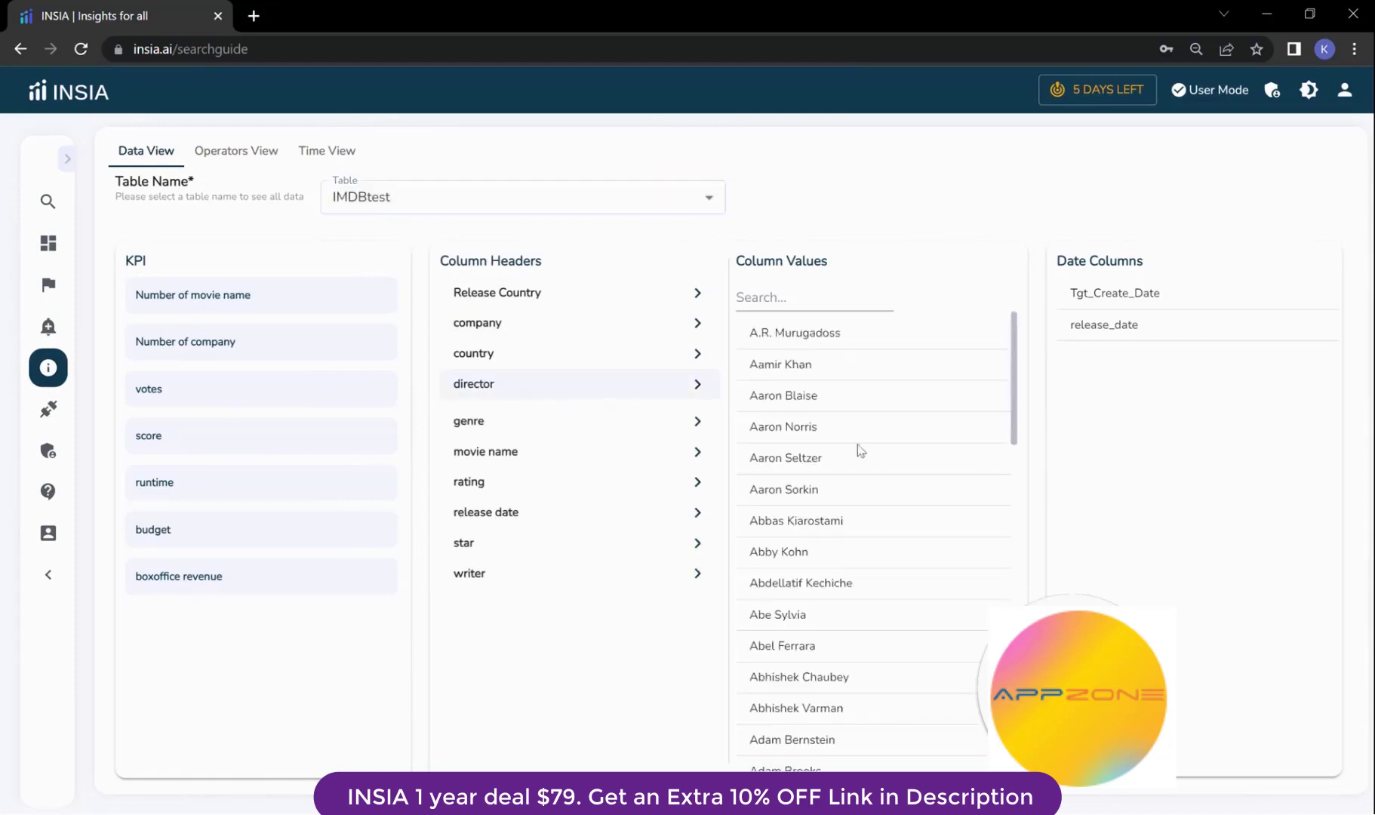
Scroll through the director values, search them for "aam", and highlight the matching name.
click(804, 298)
scroll(874, 528, down, 9)
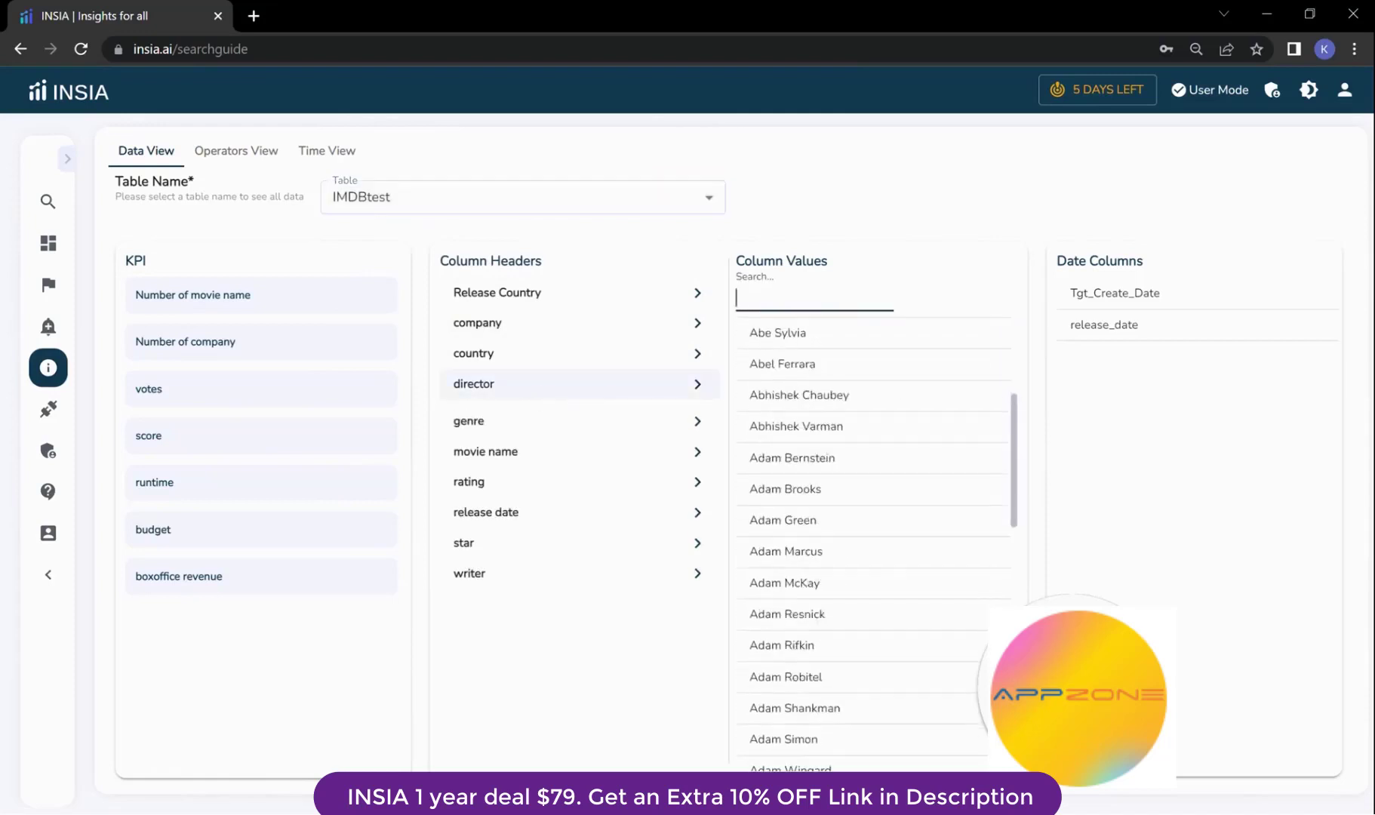
scroll(781, 412, down, 5)
scroll(782, 411, up, 10)
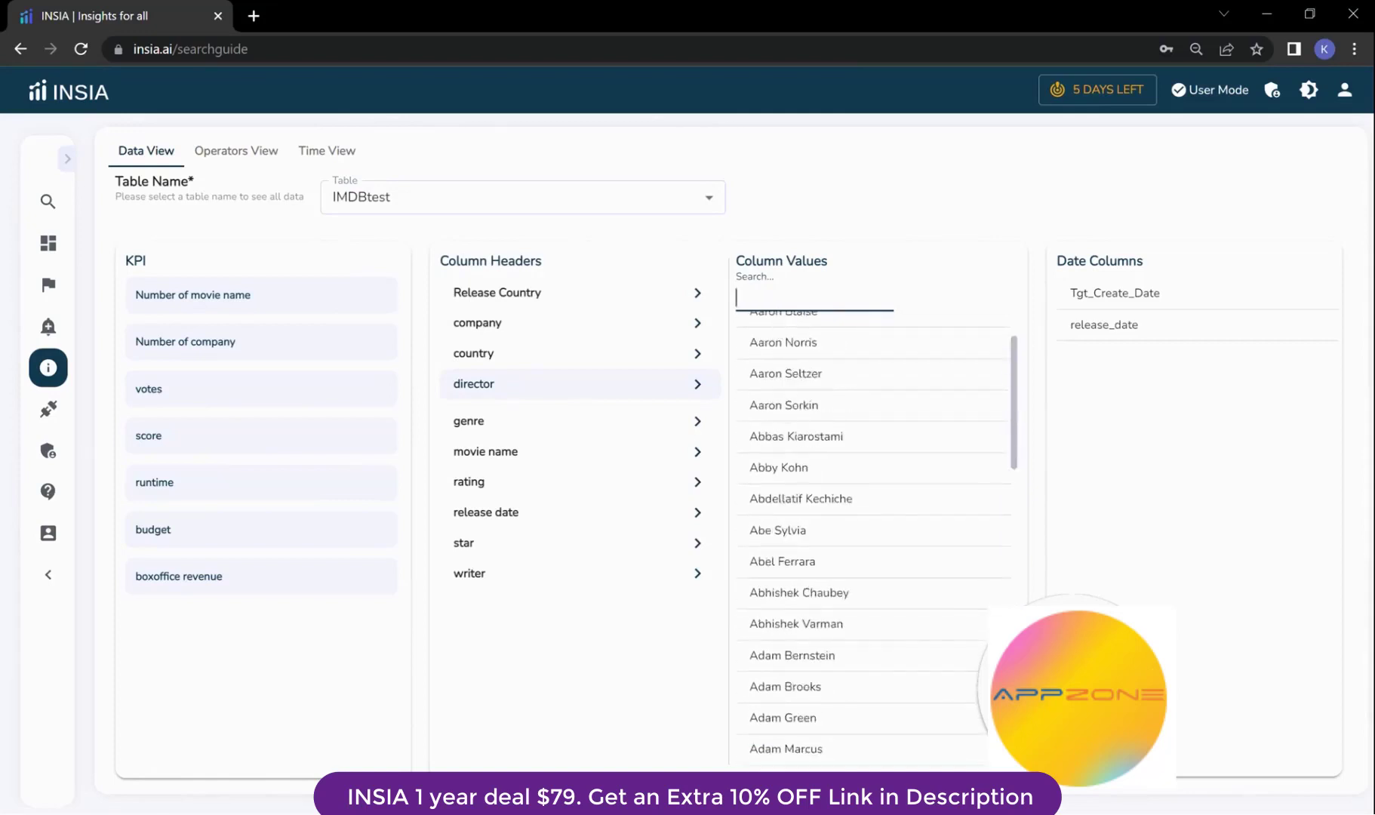
scroll(781, 344, up, 2)
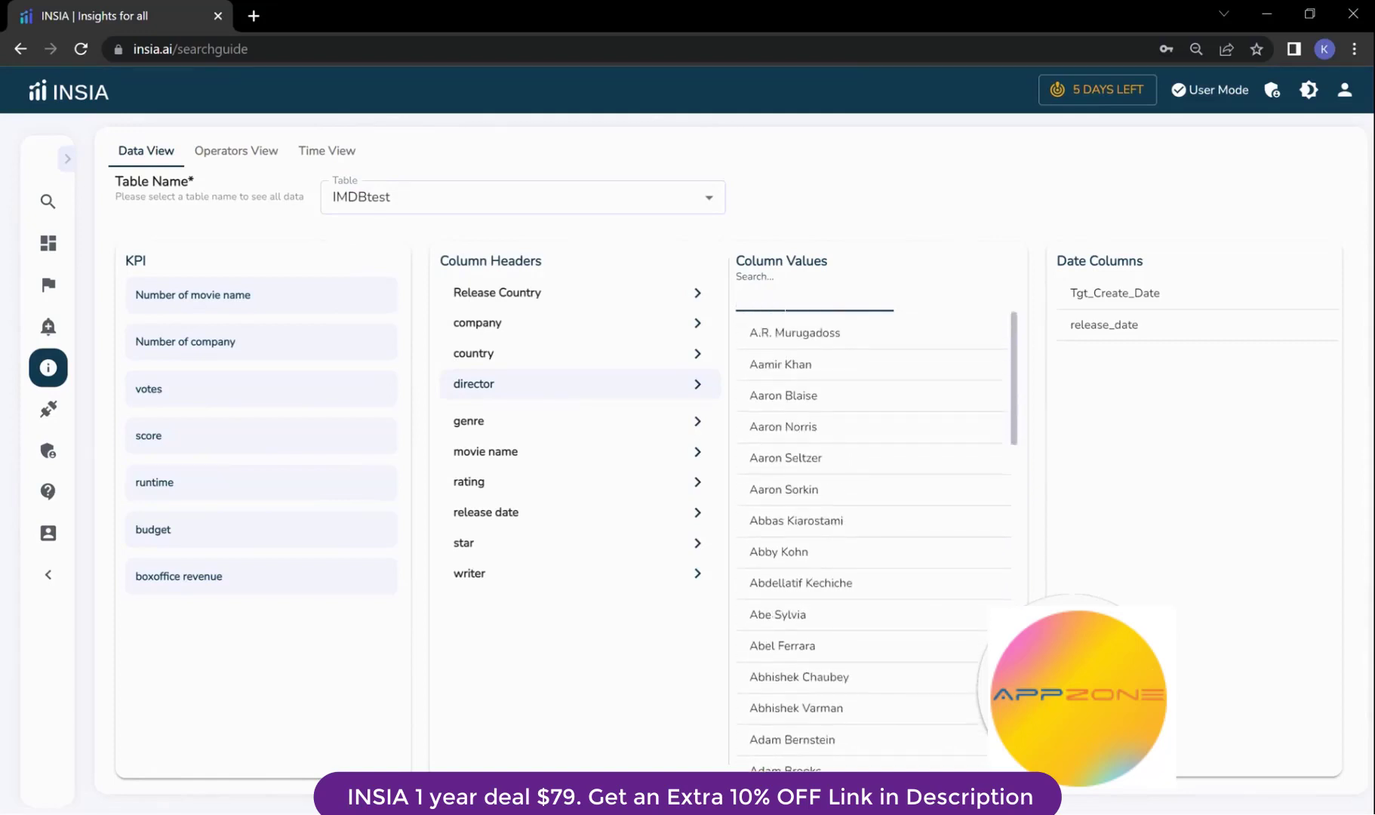
text(aam)
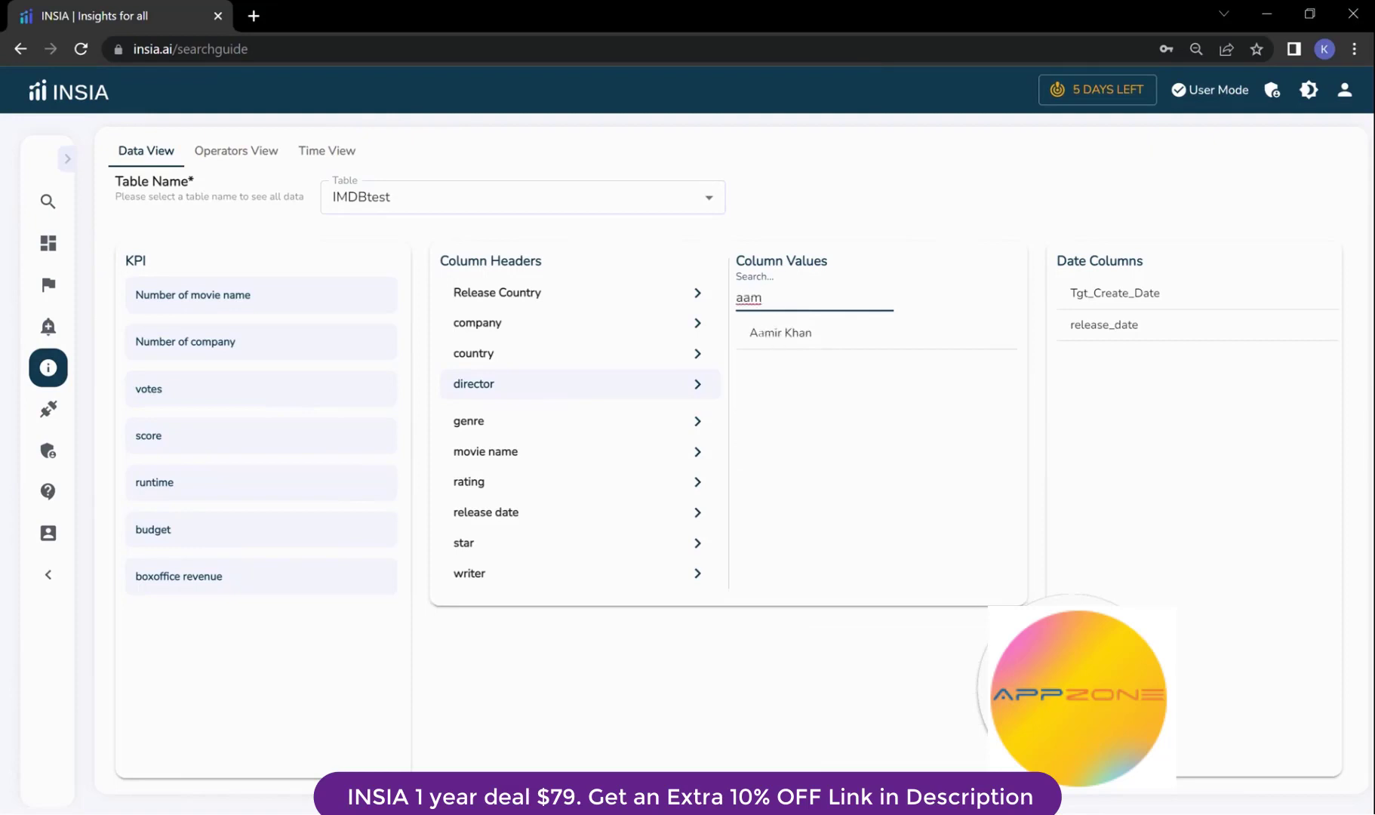
drag(749, 333, 812, 333)
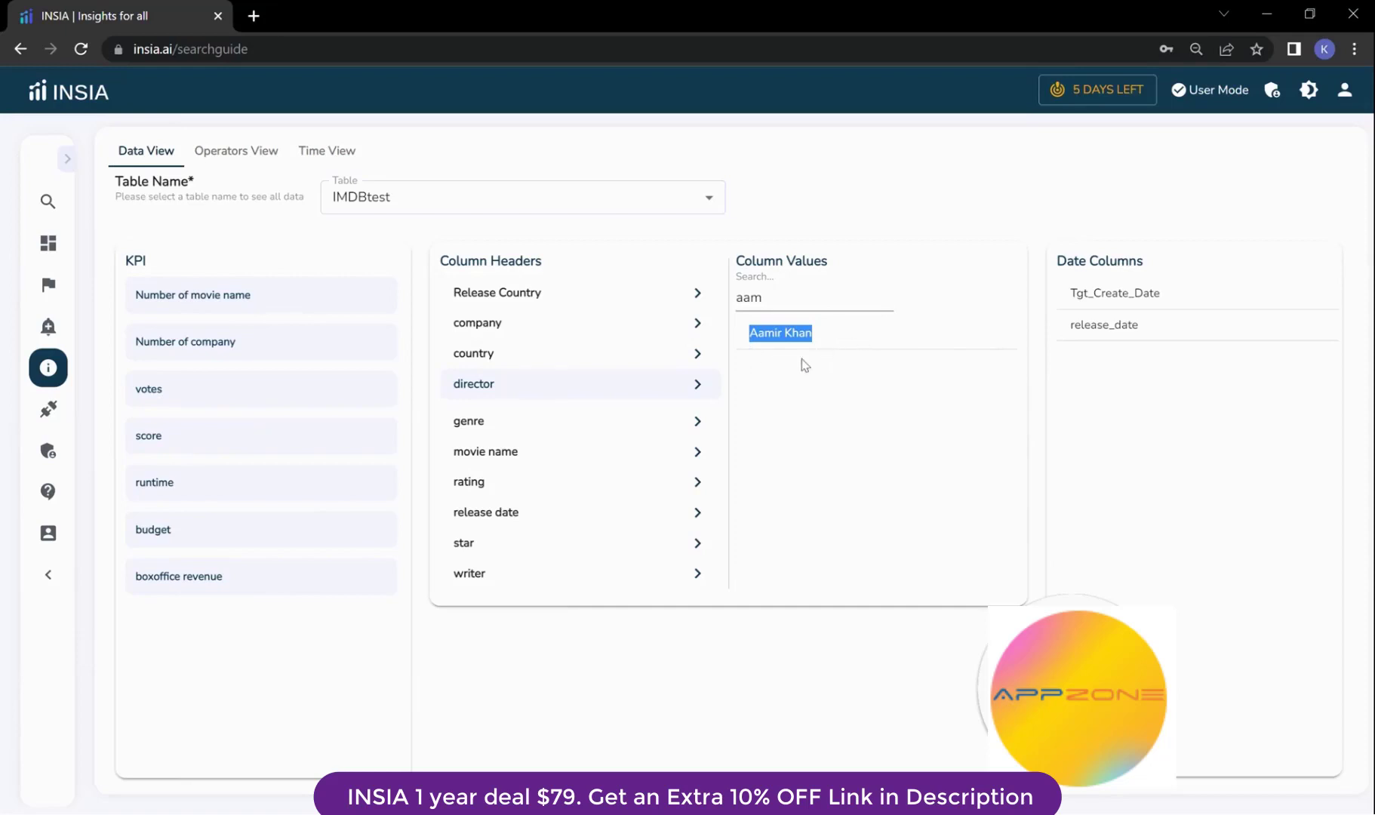
Inspect the column values for genre, movie name, rating and release date.
click(559, 425)
click(556, 451)
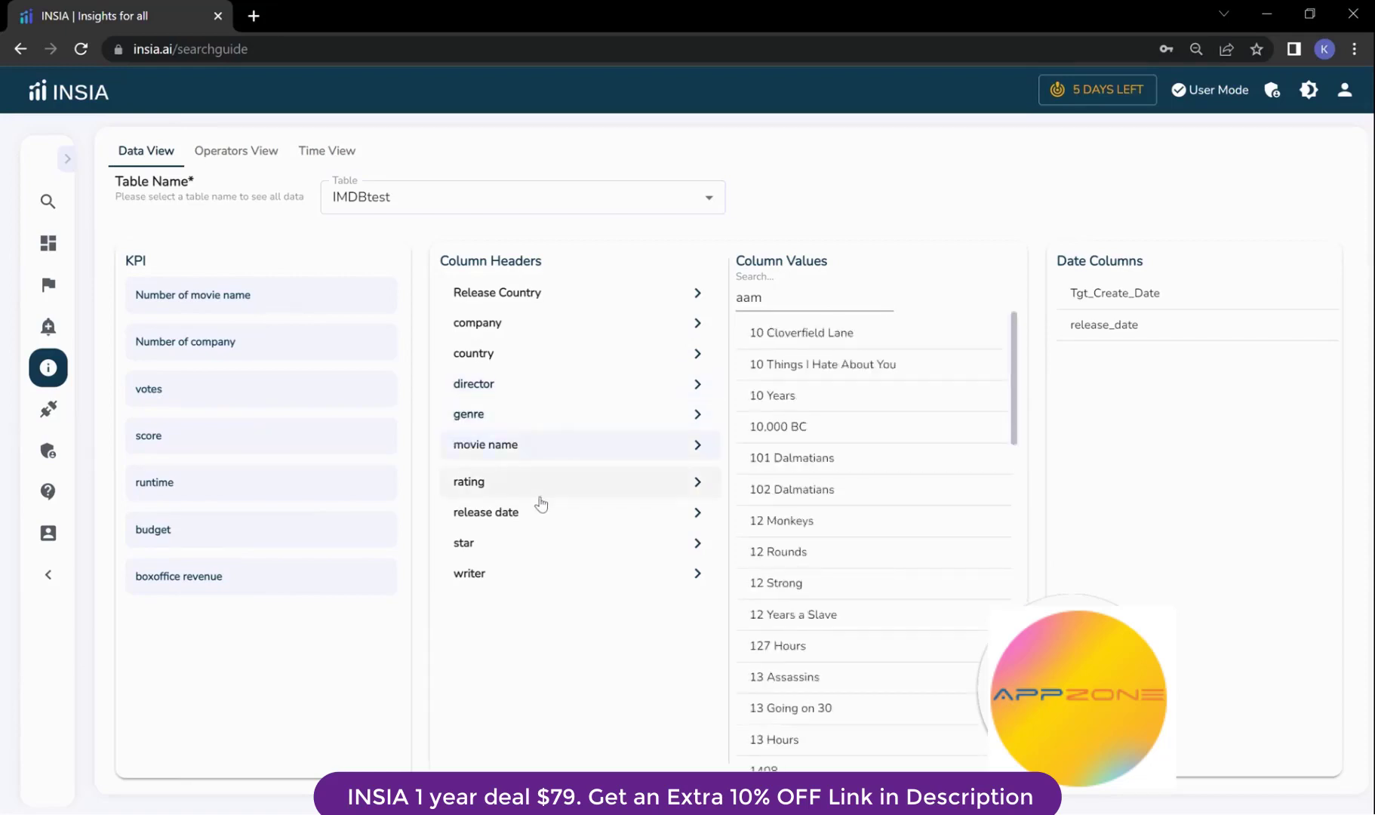
click(540, 482)
click(535, 521)
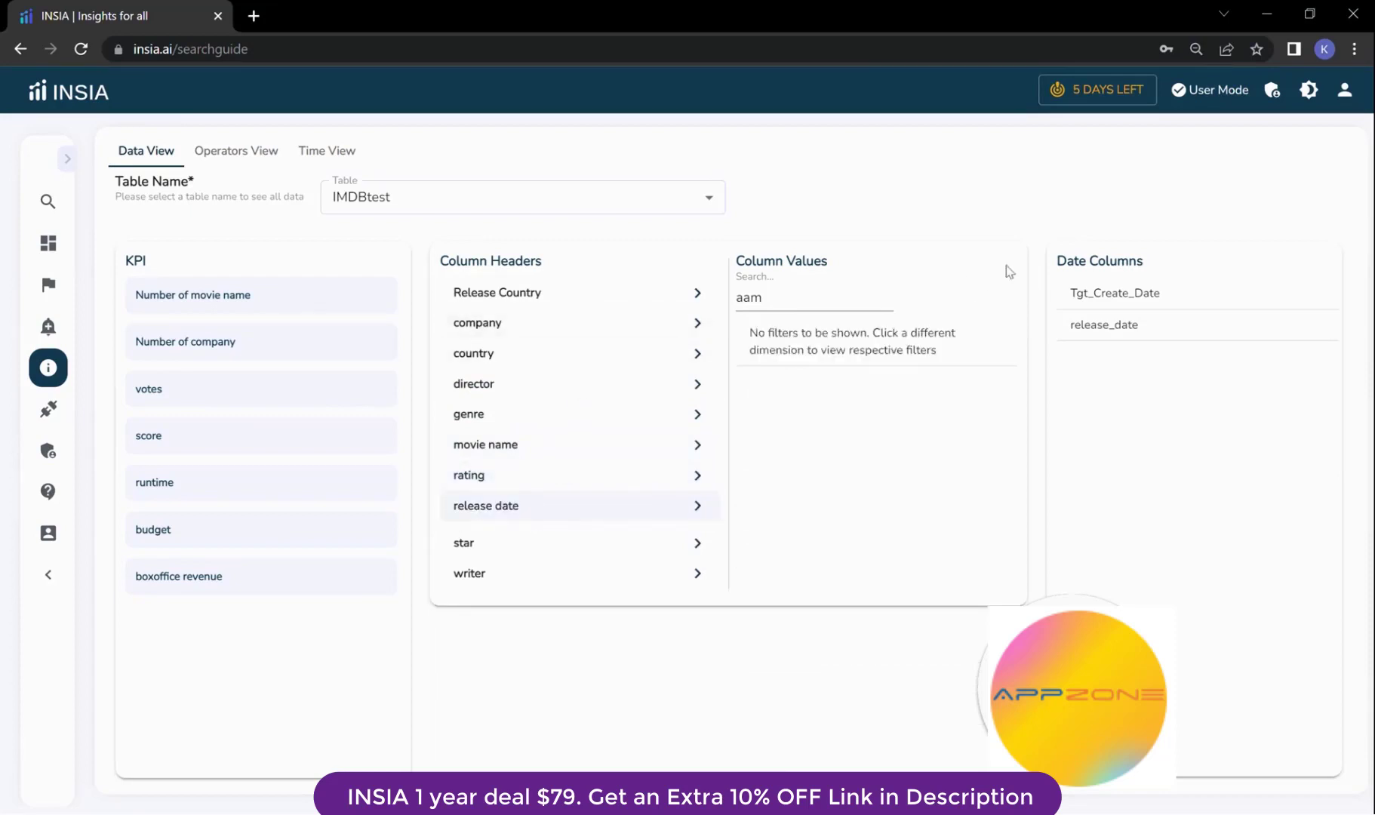
mouse_move(1055, 261)
Show the Operators View of the Search Guide and look through the list of available operators.
click(252, 152)
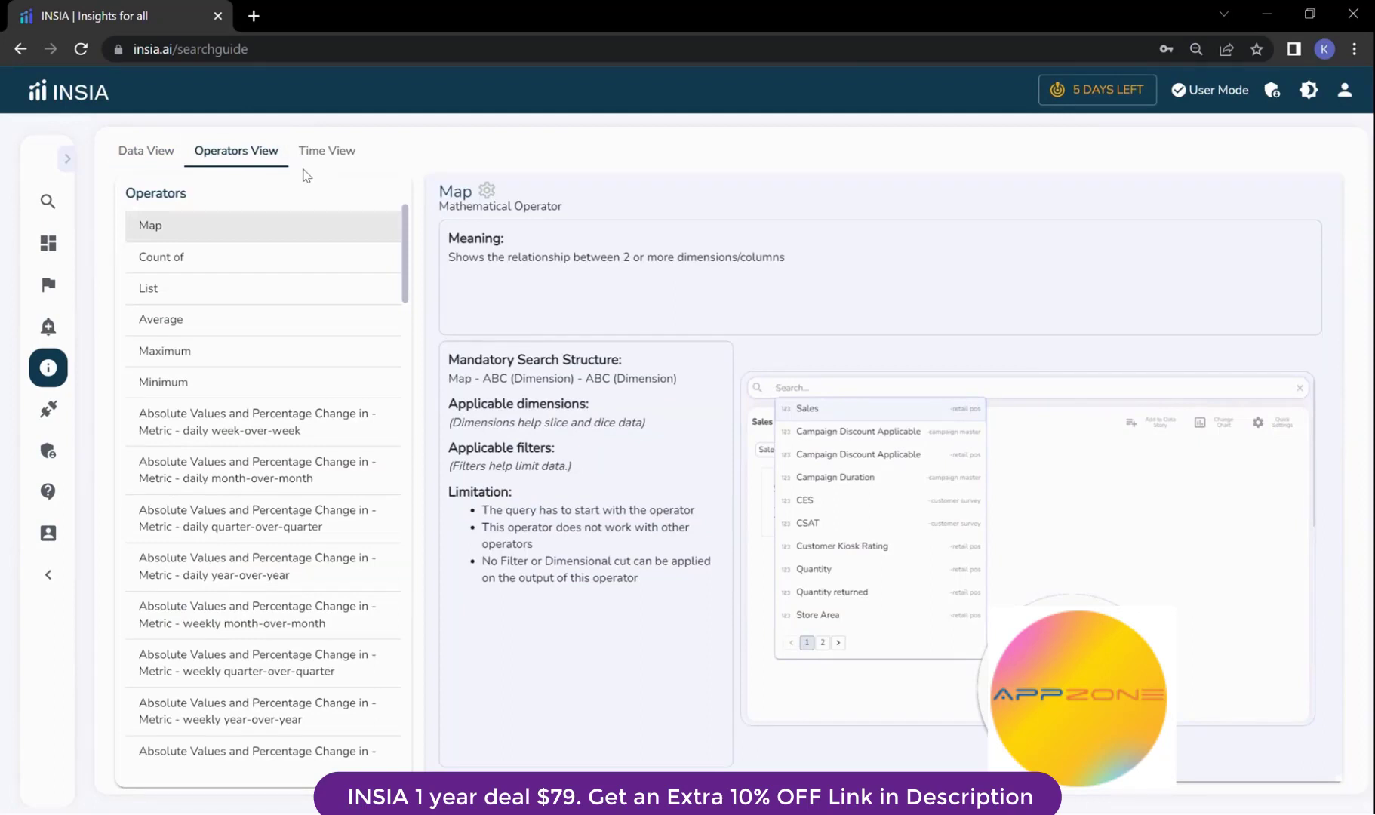
scroll(317, 292, down, 10)
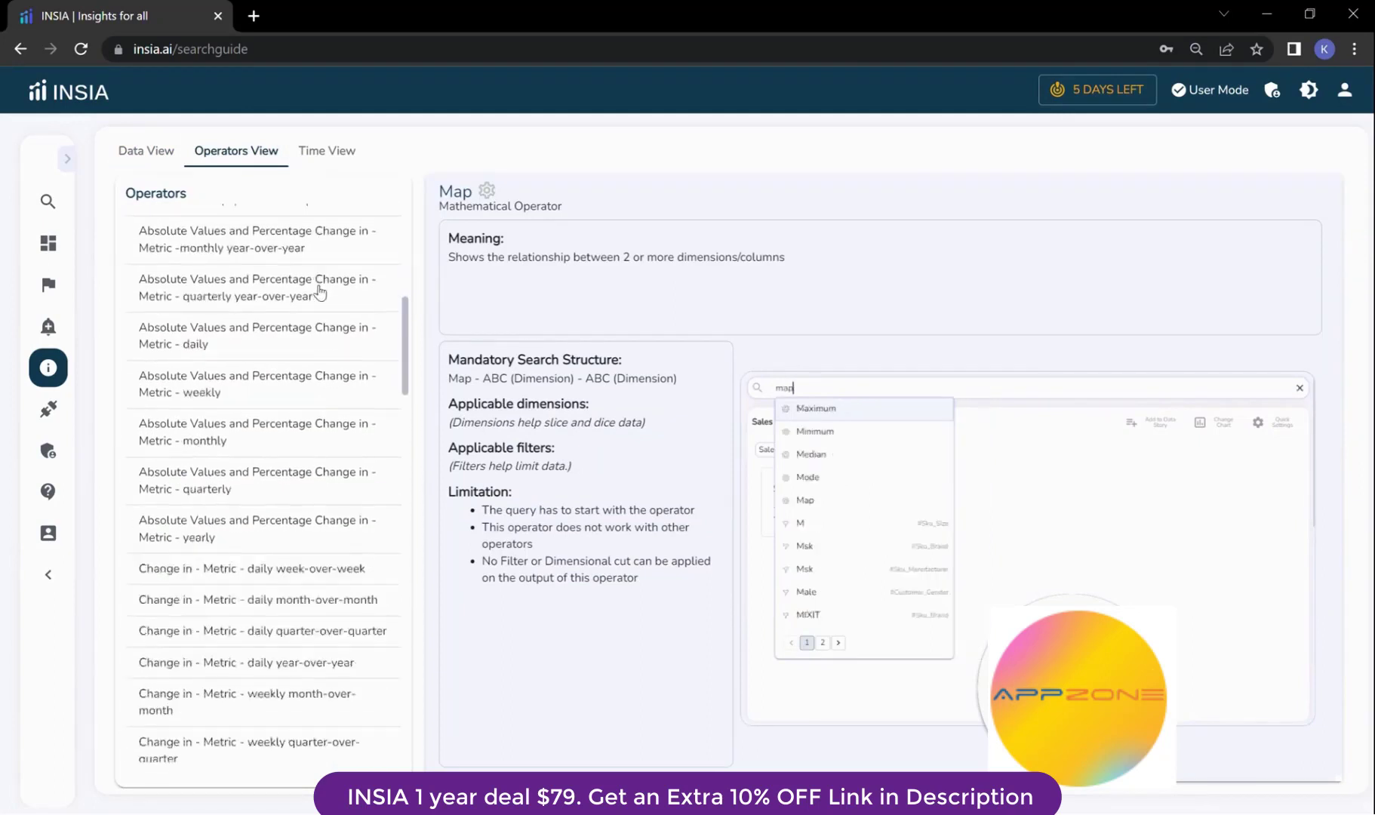
scroll(320, 292, up, 10)
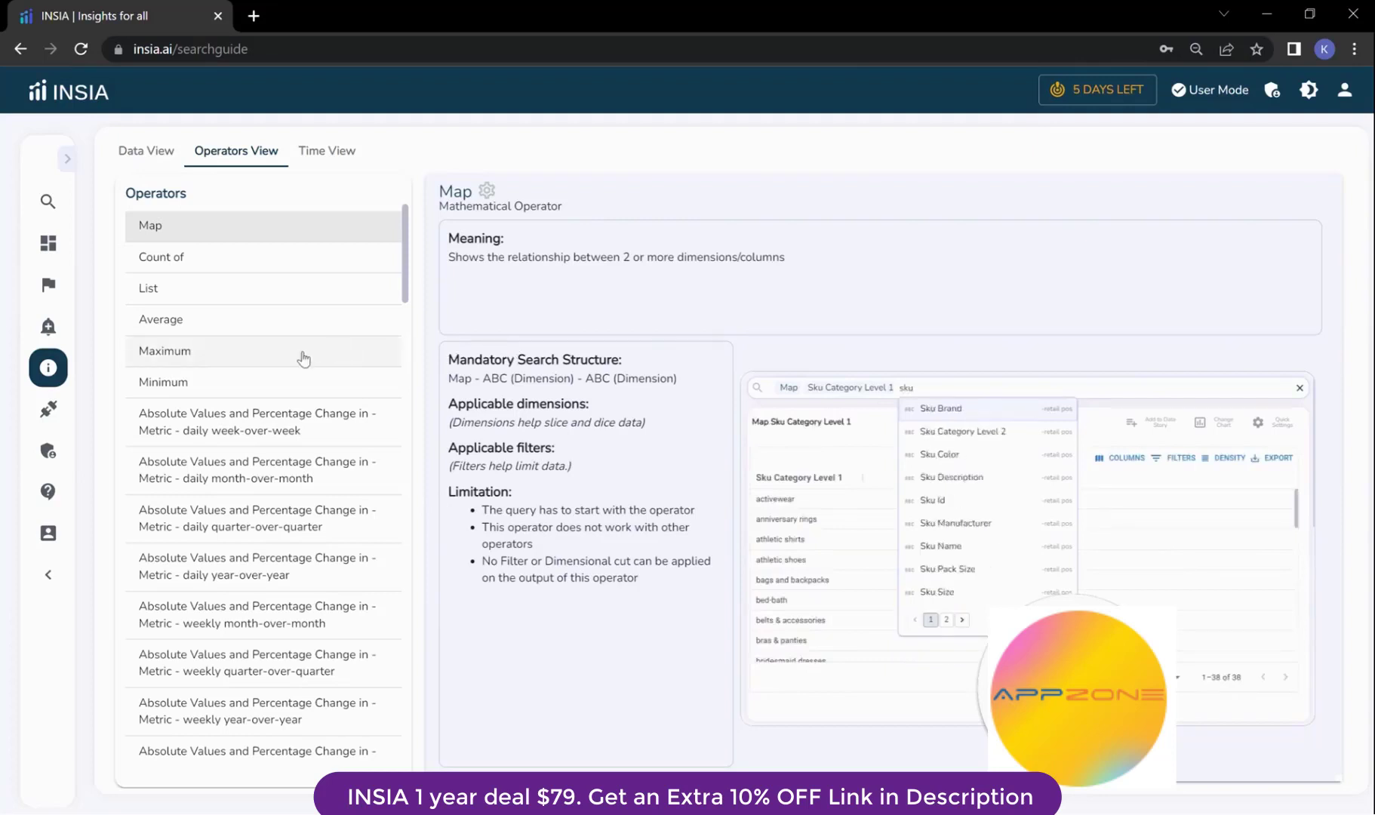
Return to the search page and query the Average of boxoffice revenue from the IMDBtest table.
click(52, 202)
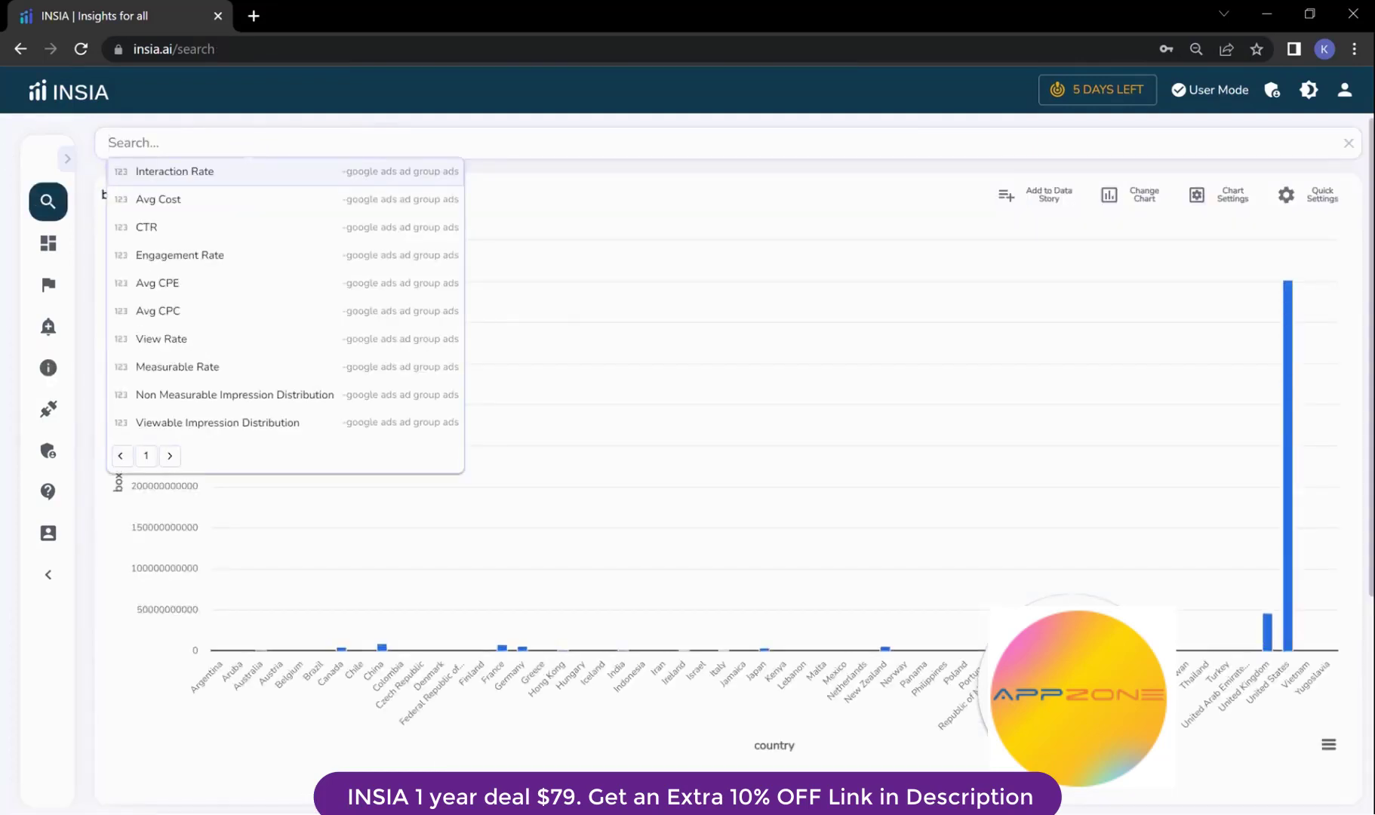
text(av)
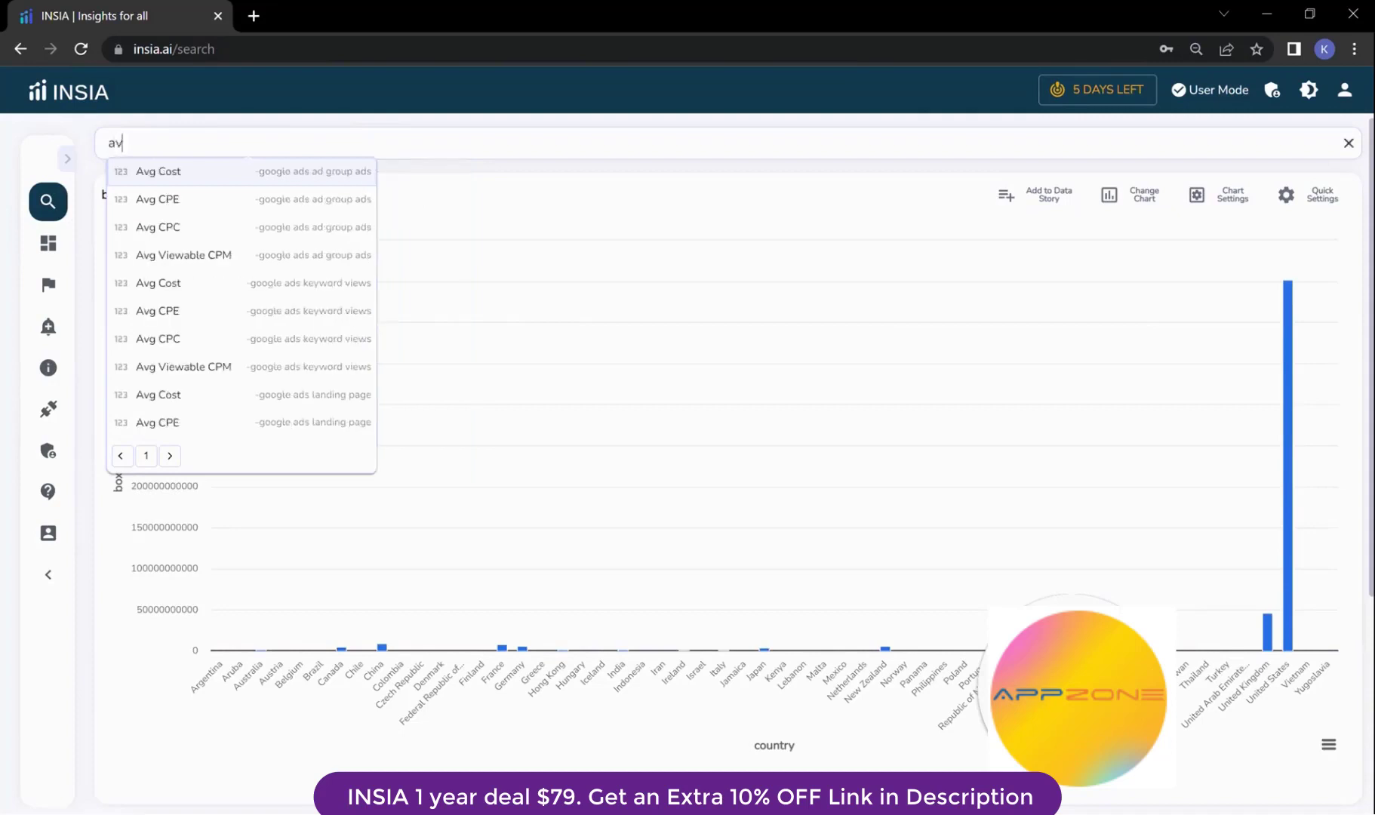
text(e)
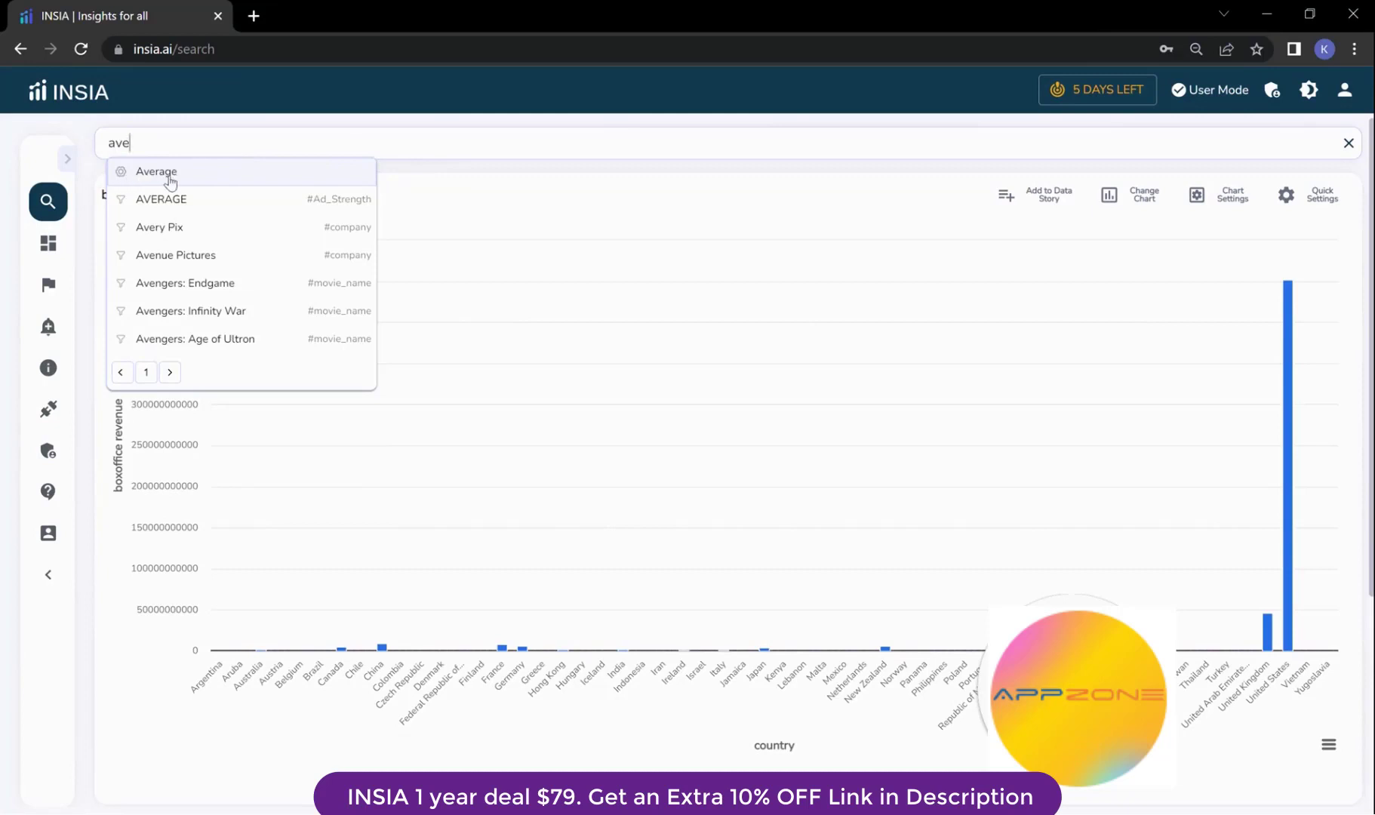
click(126, 179)
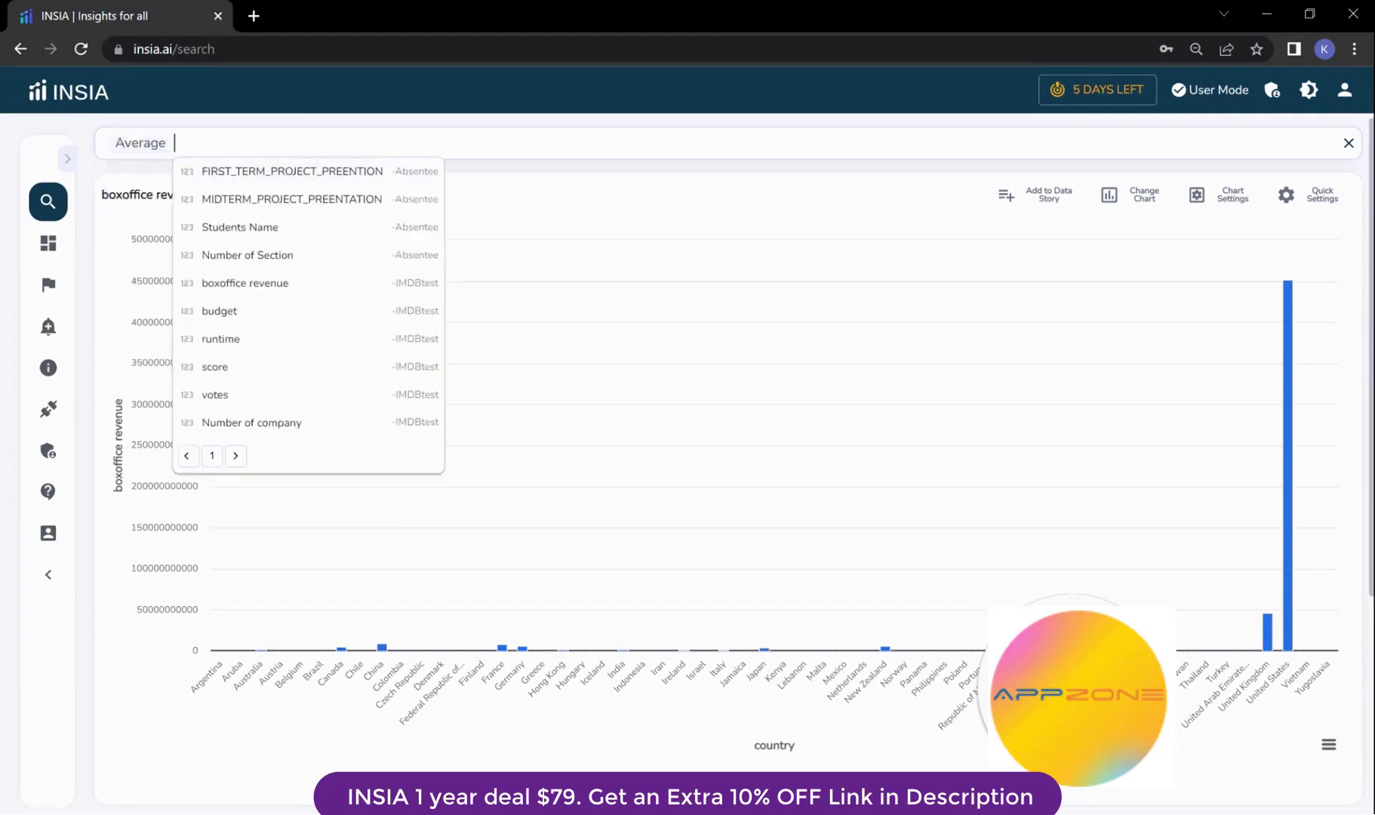
text(box)
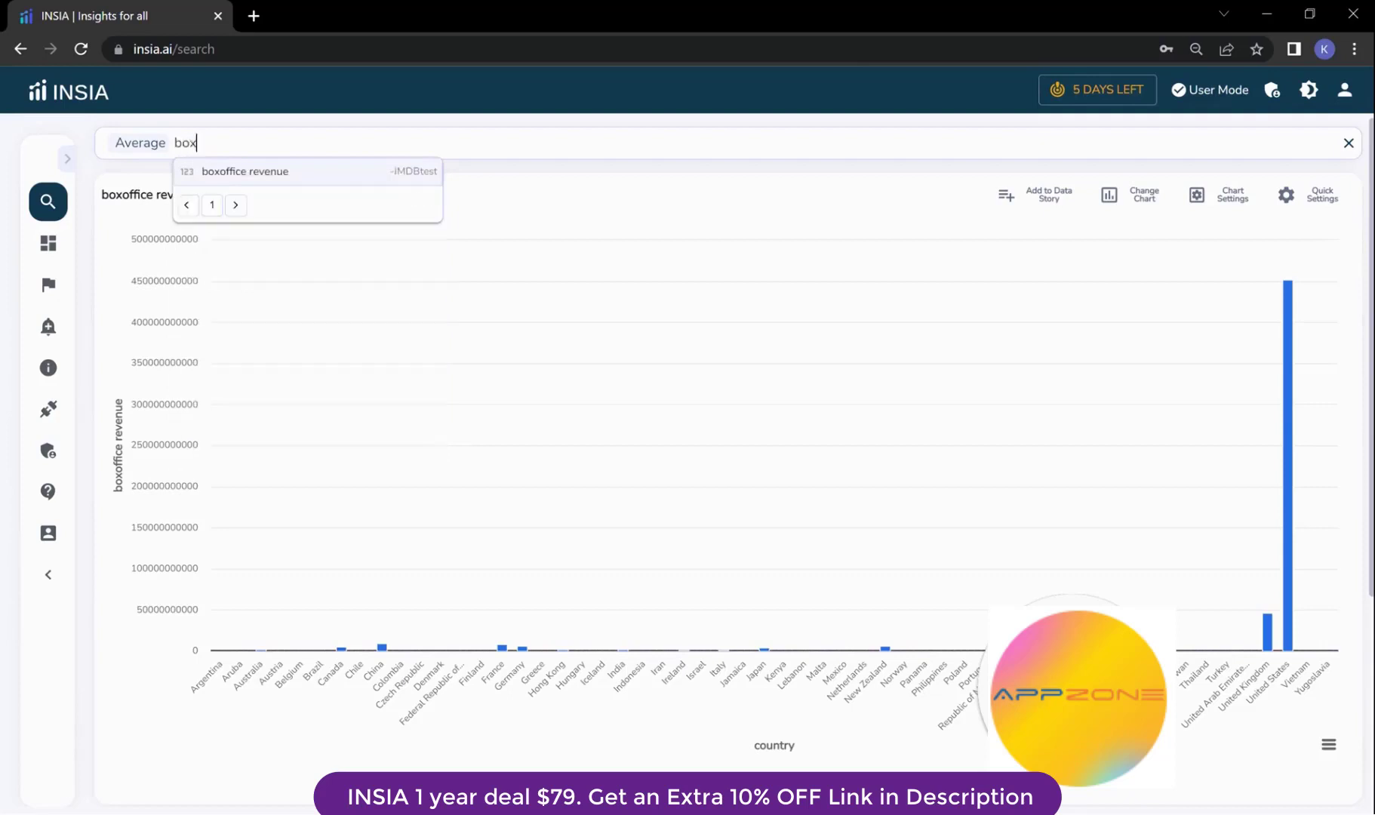
click(204, 169)
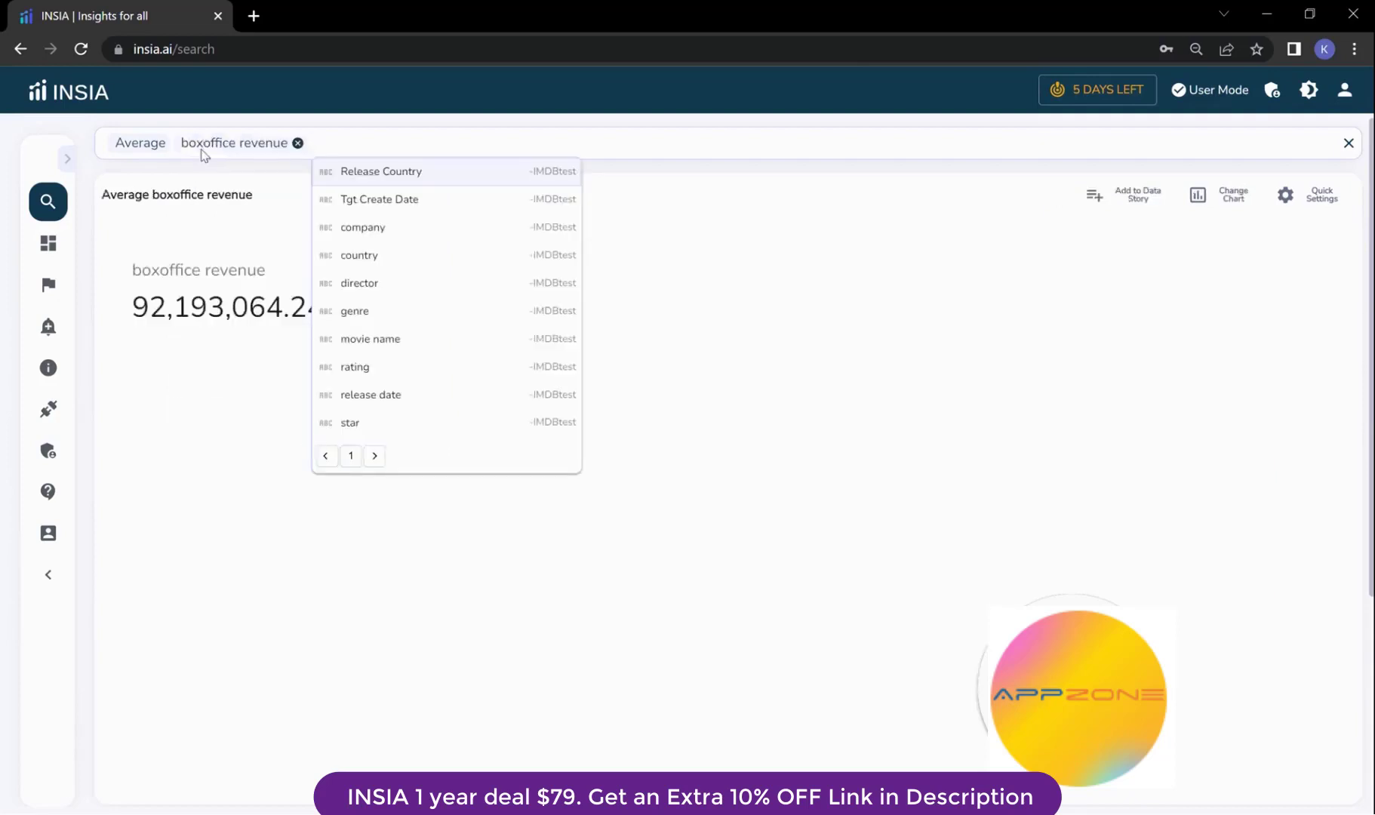
Break the average boxoffice revenue down by genre and inspect the bars of the resulting chart.
text(g)
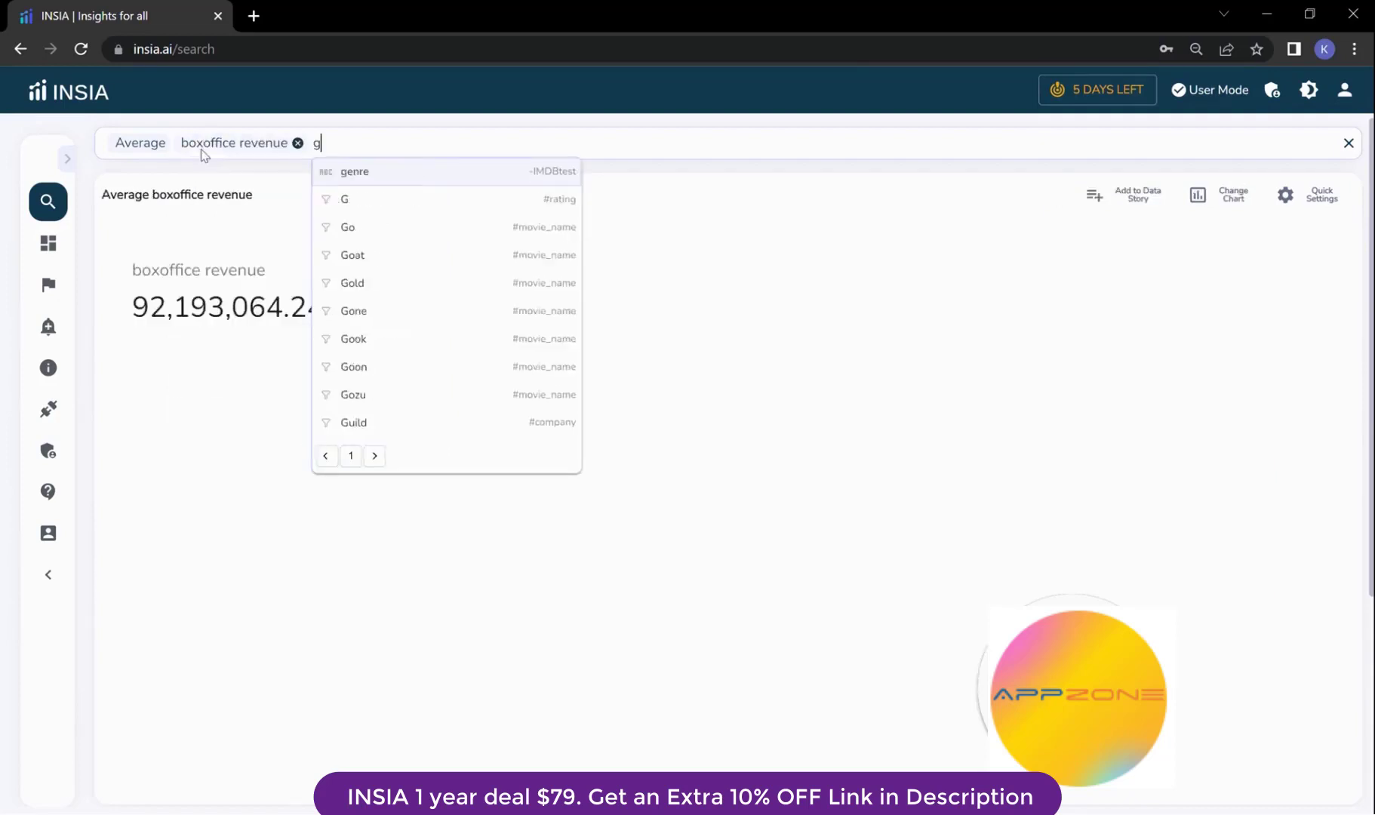
text(e)
key(Return)
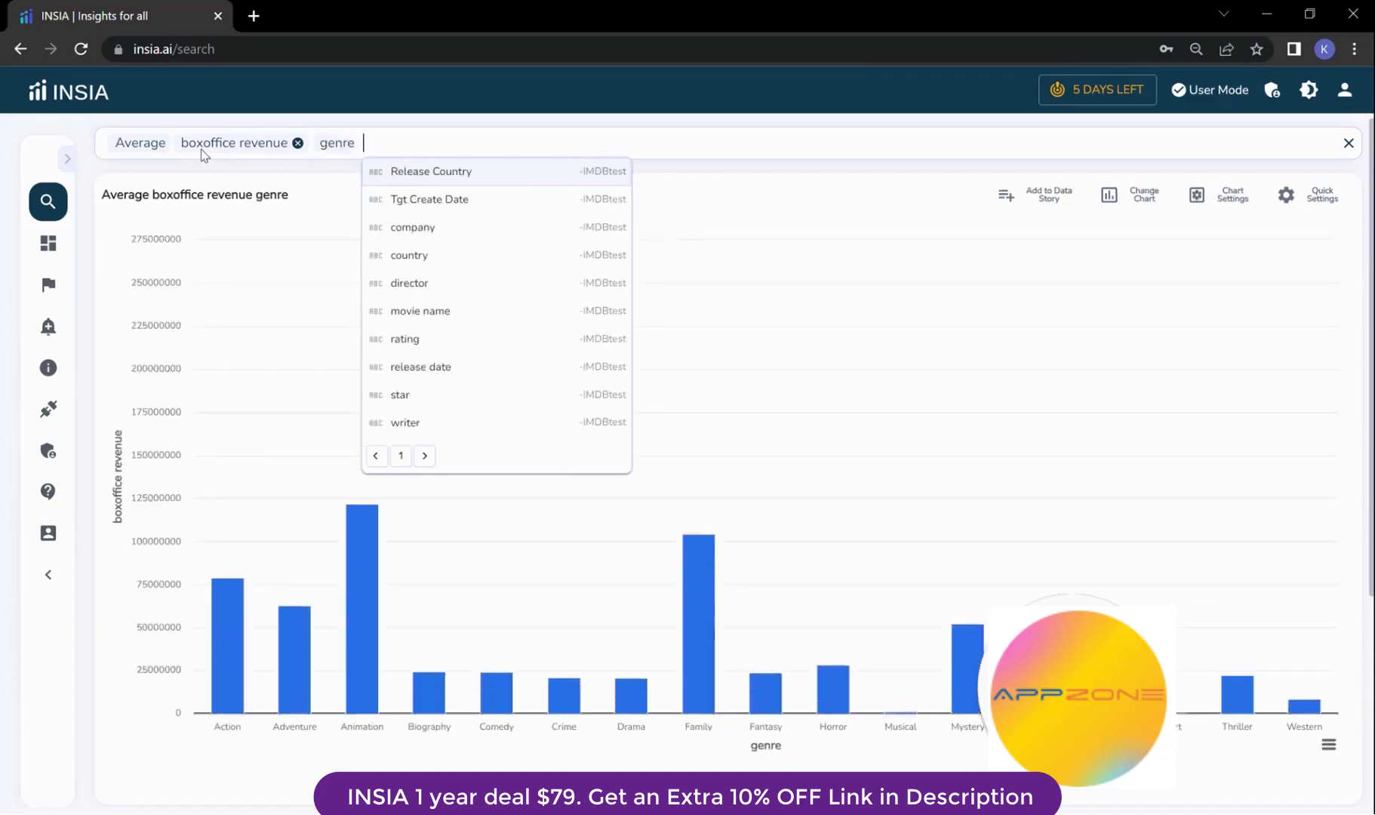
click(736, 172)
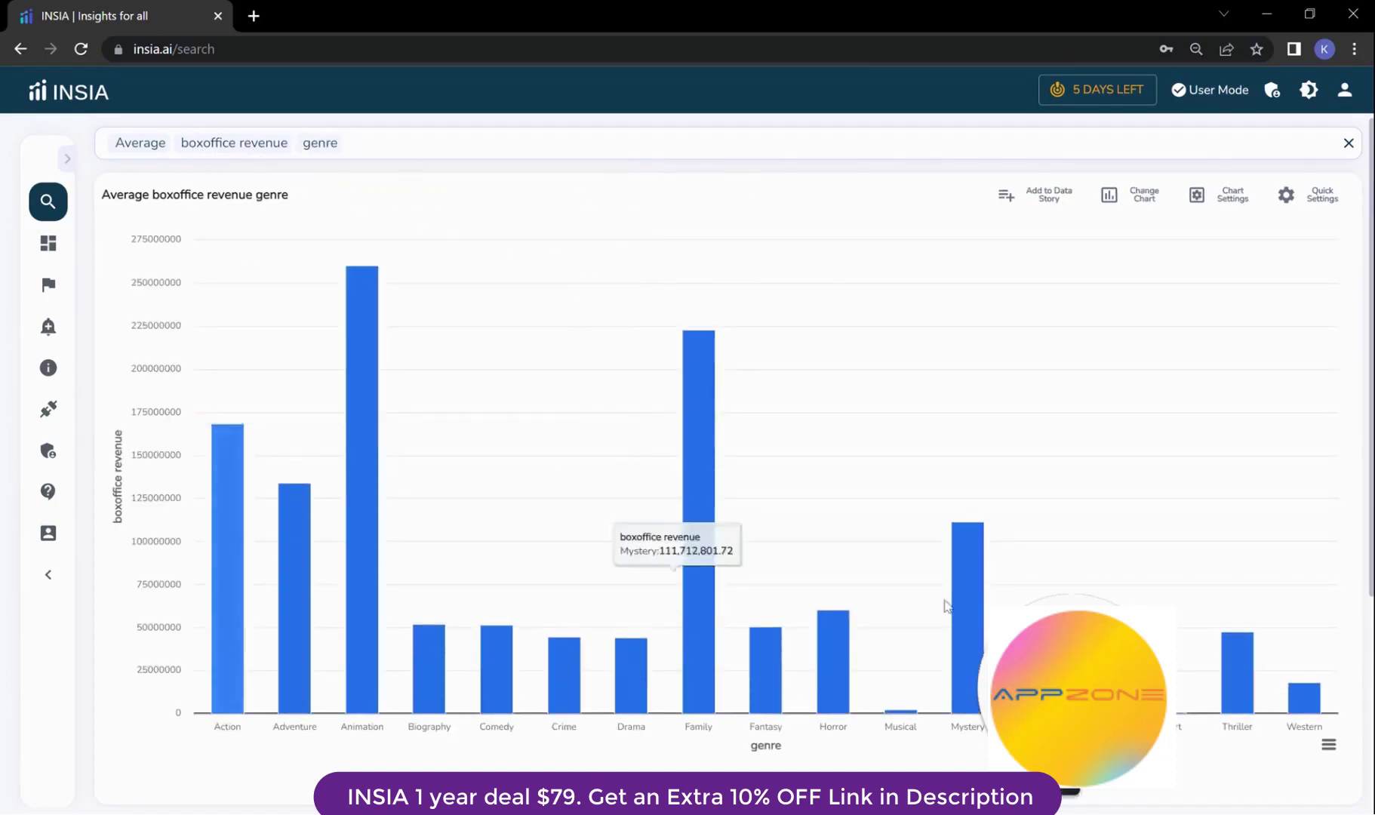
mouse_move(230, 645)
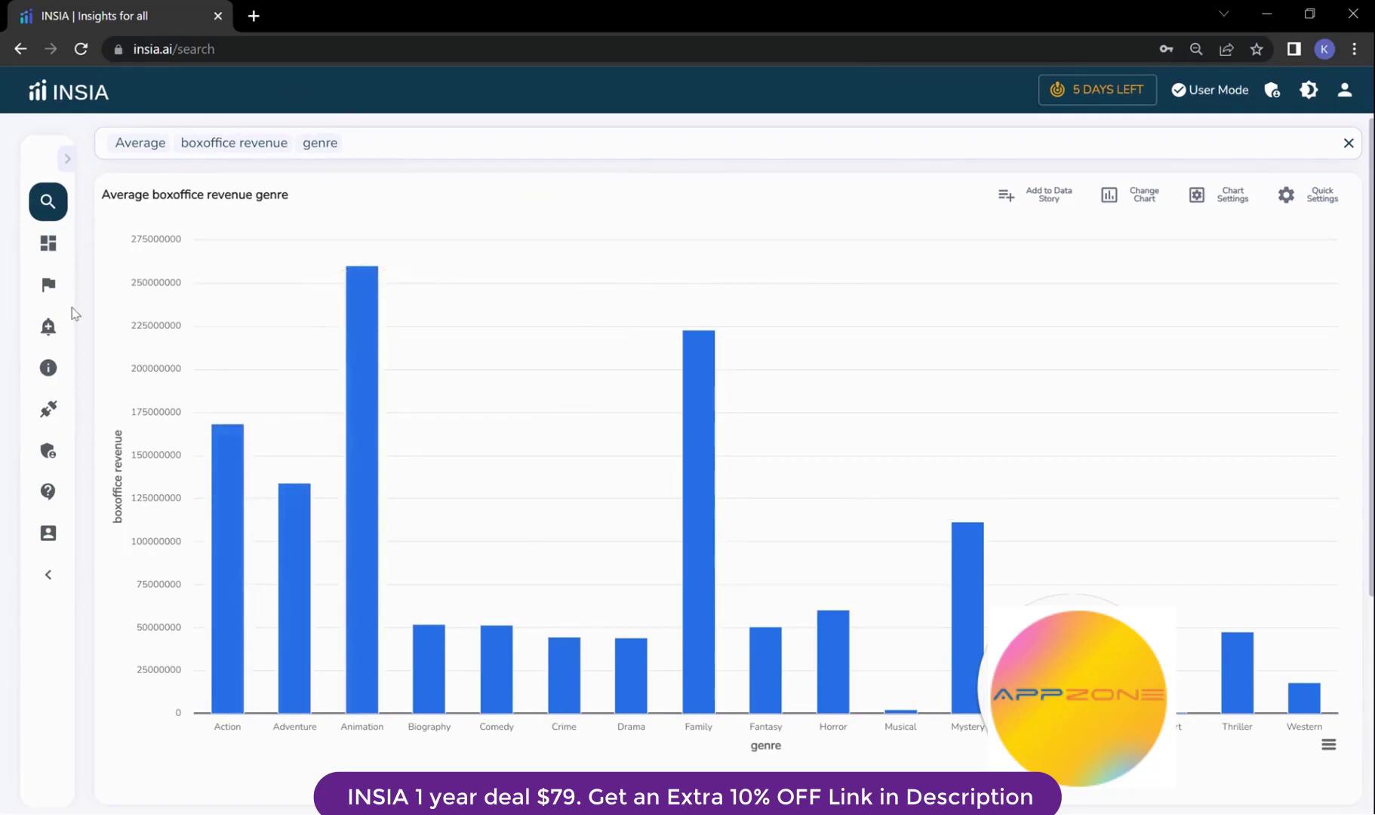
Show the Search Guide's Operators View, read the "Absolute Values and Percentage Change in - Metric - daily" operator and browse the remaining operators.
click(46, 370)
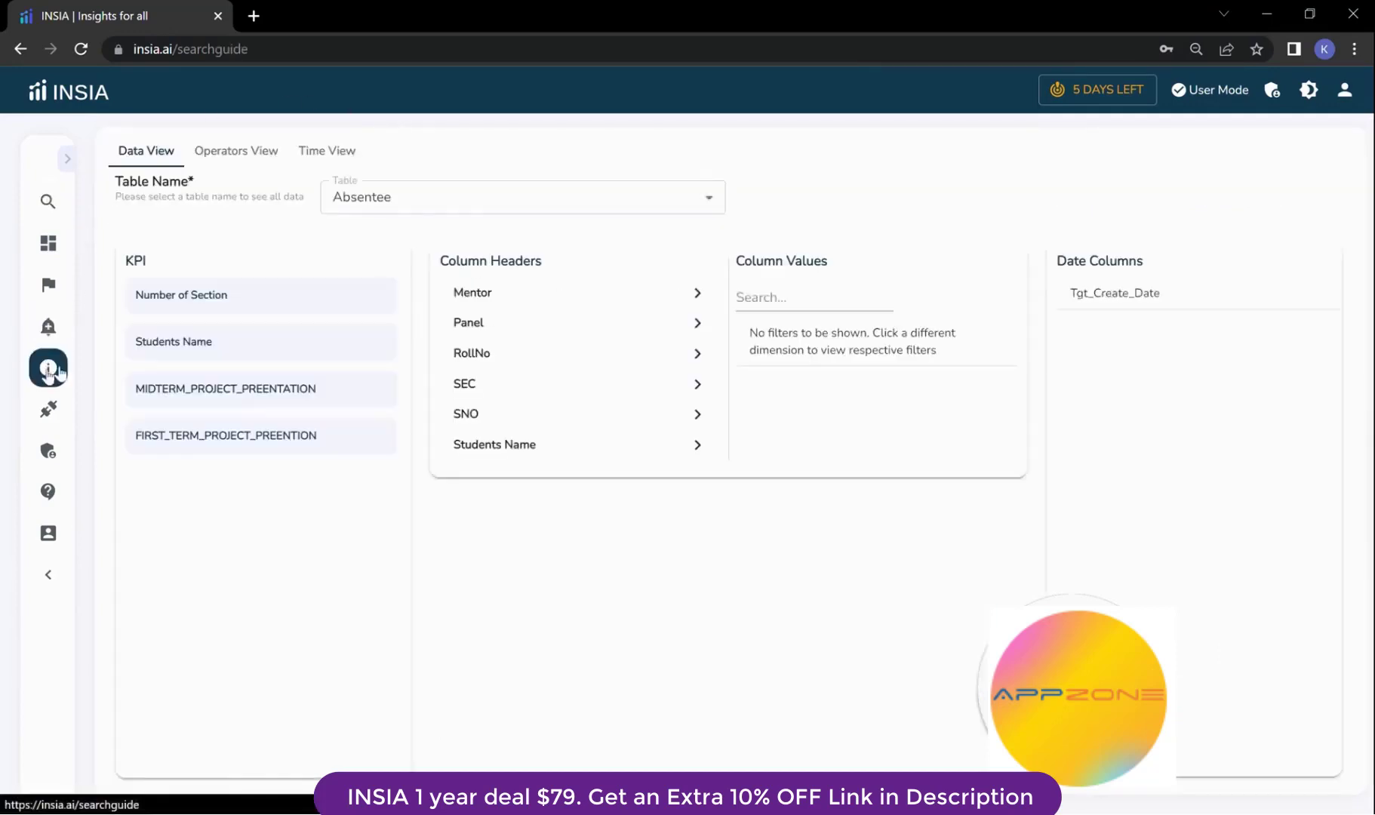
click(243, 153)
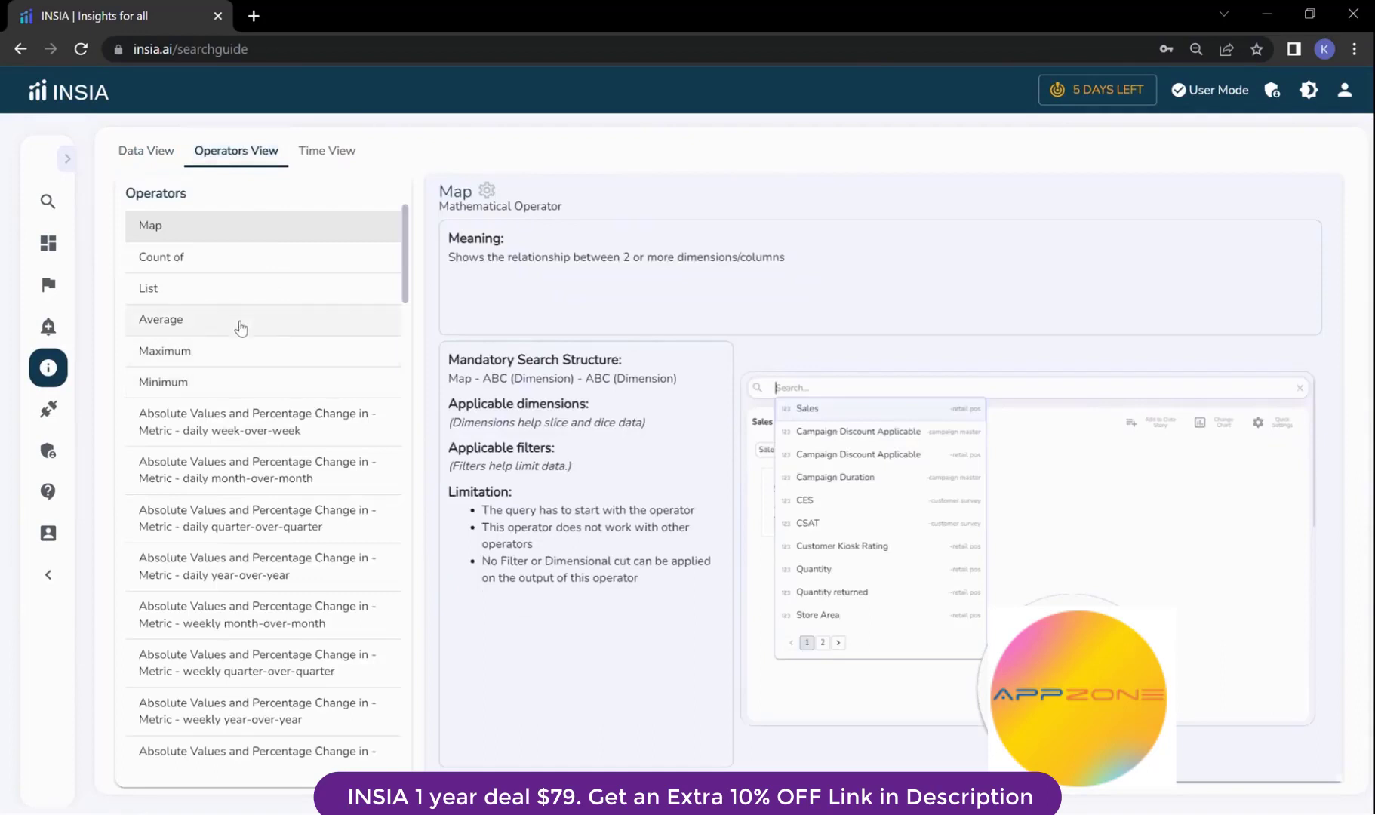
scroll(257, 358, down, 5)
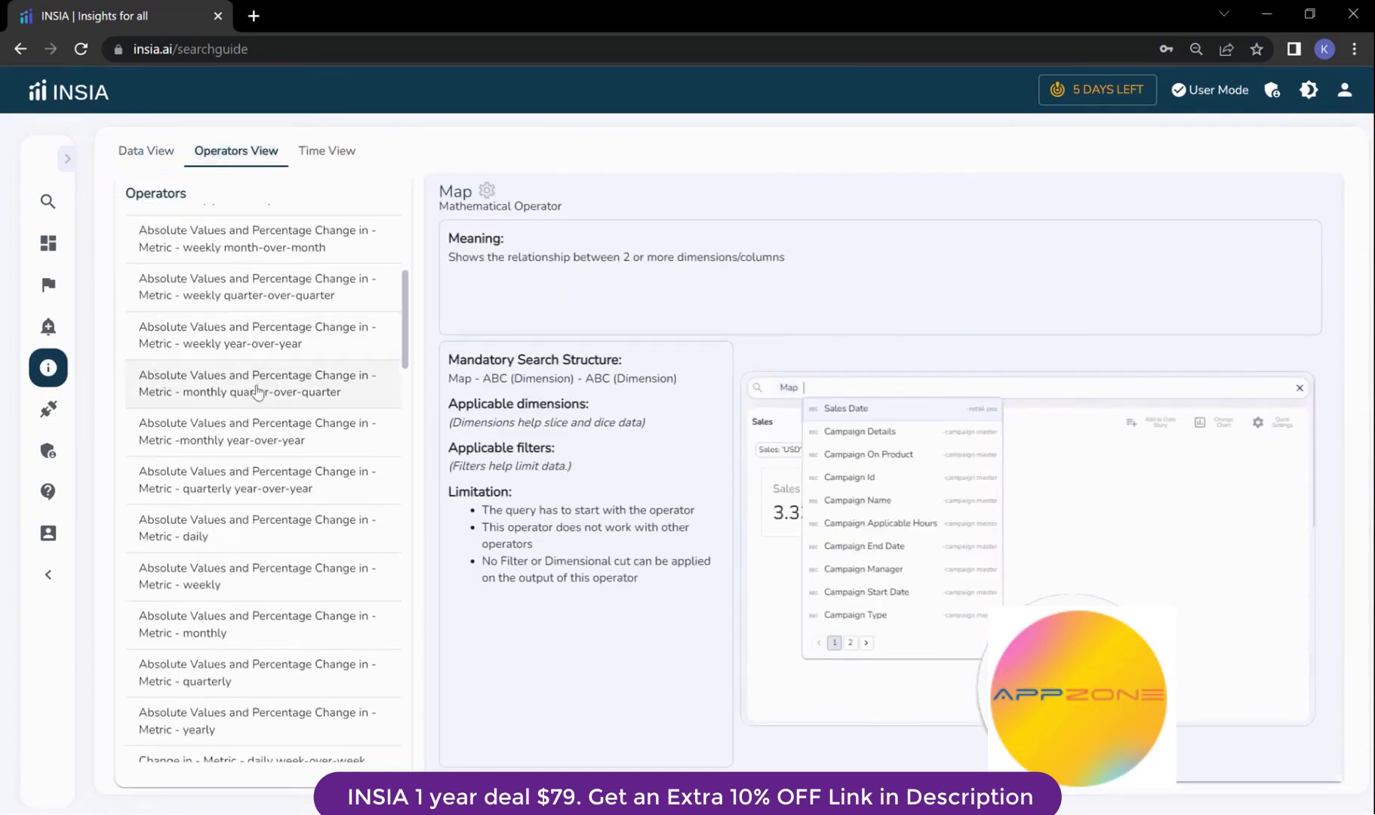
click(249, 533)
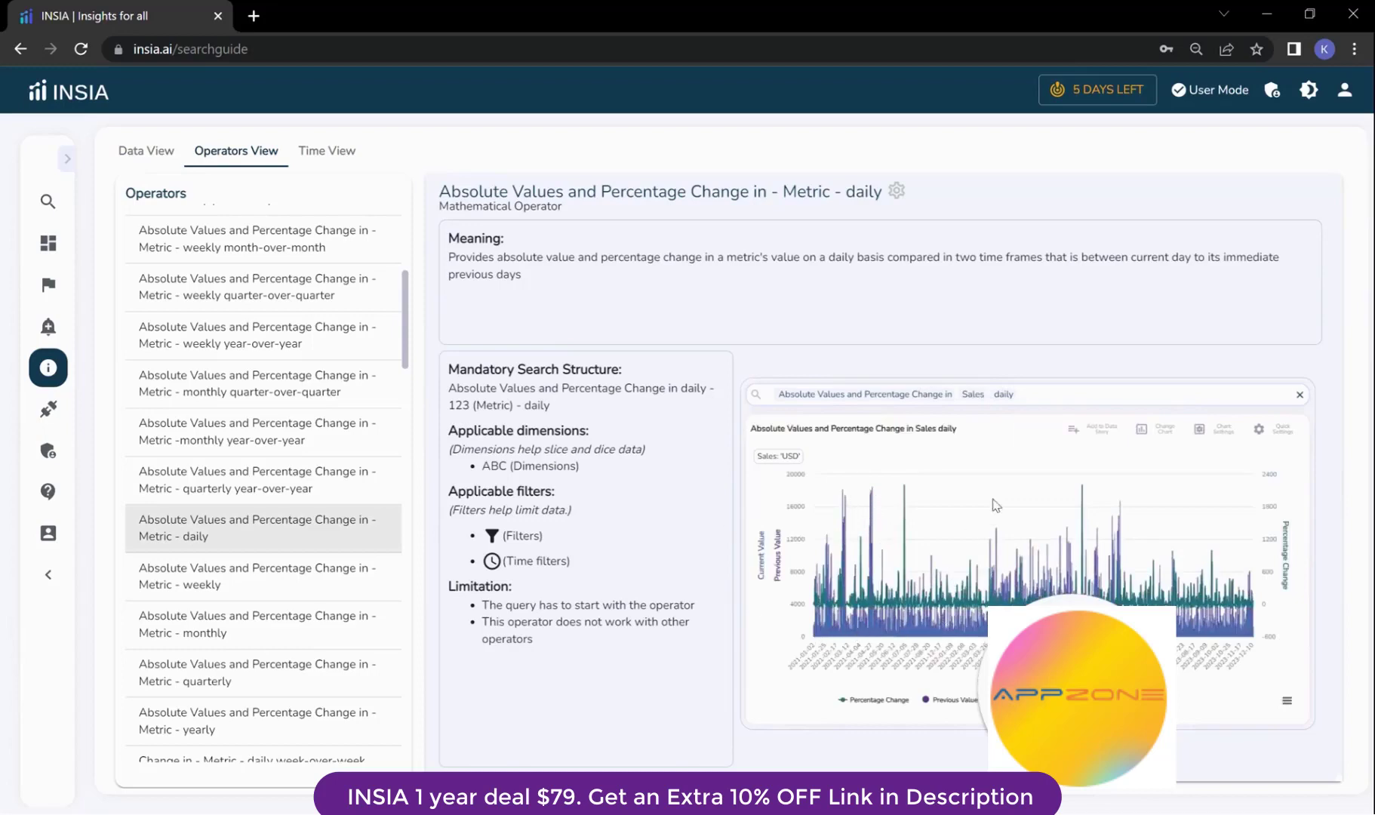
scroll(246, 630, down, 2)
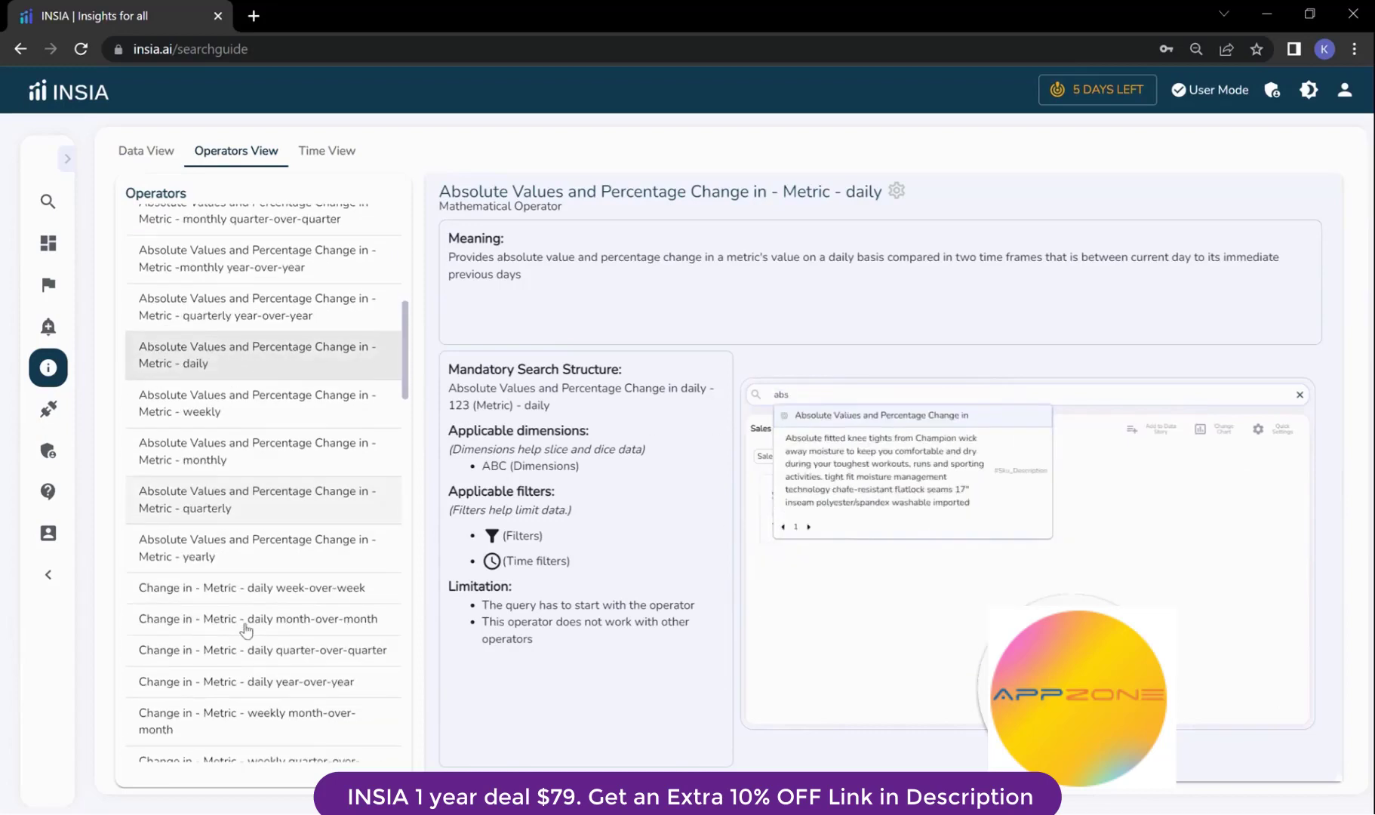
scroll(246, 630, down, 5)
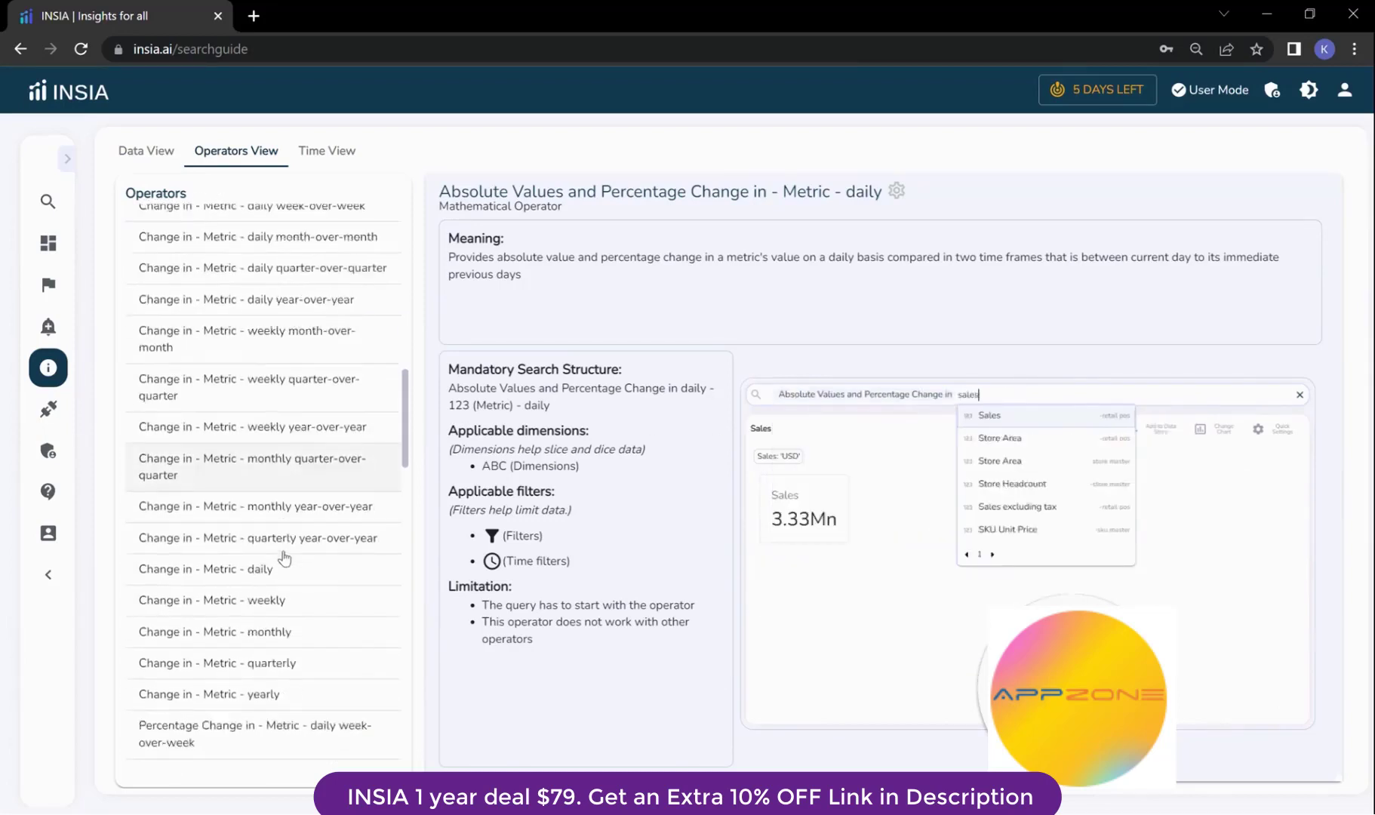
scroll(283, 558, down, 8)
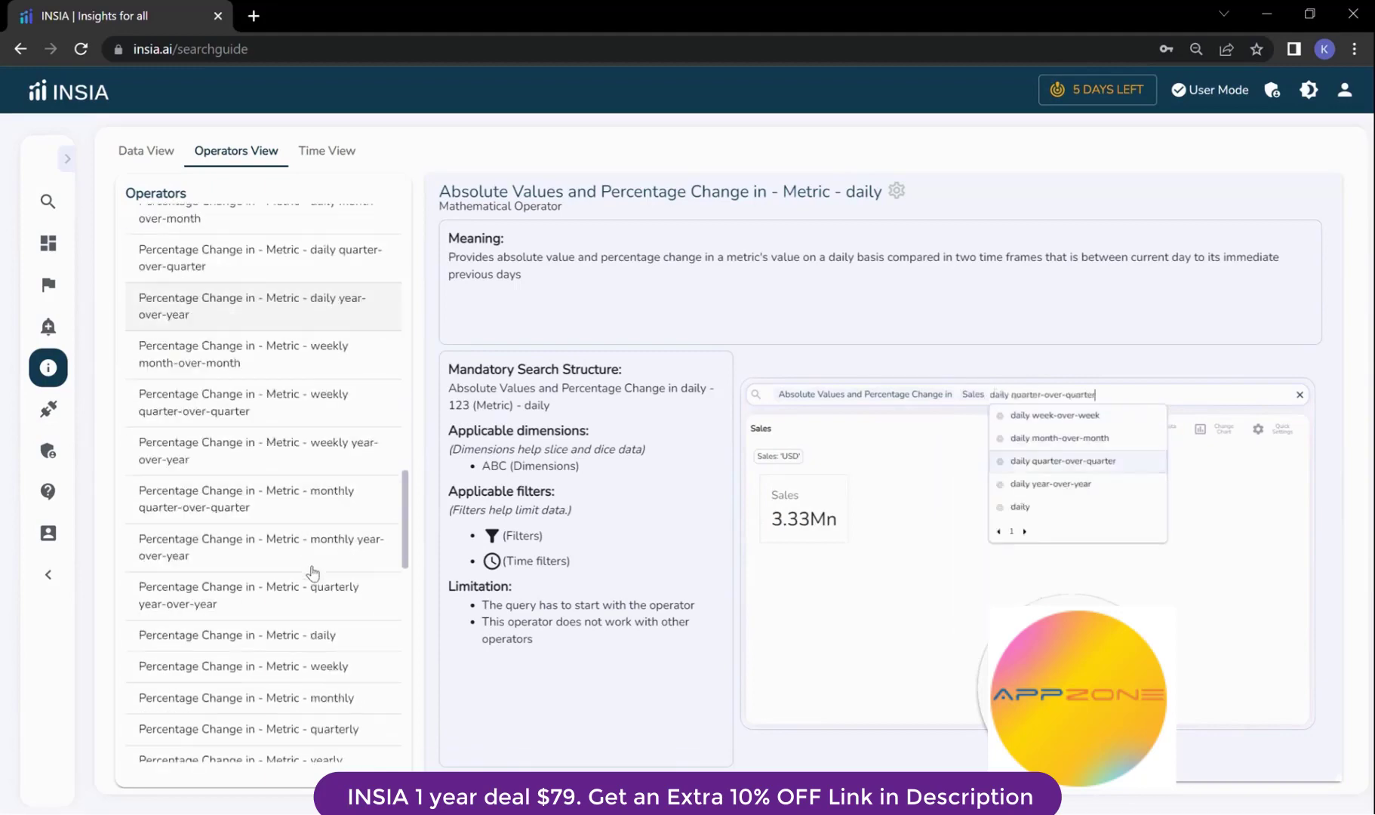
scroll(313, 573, up, 15)
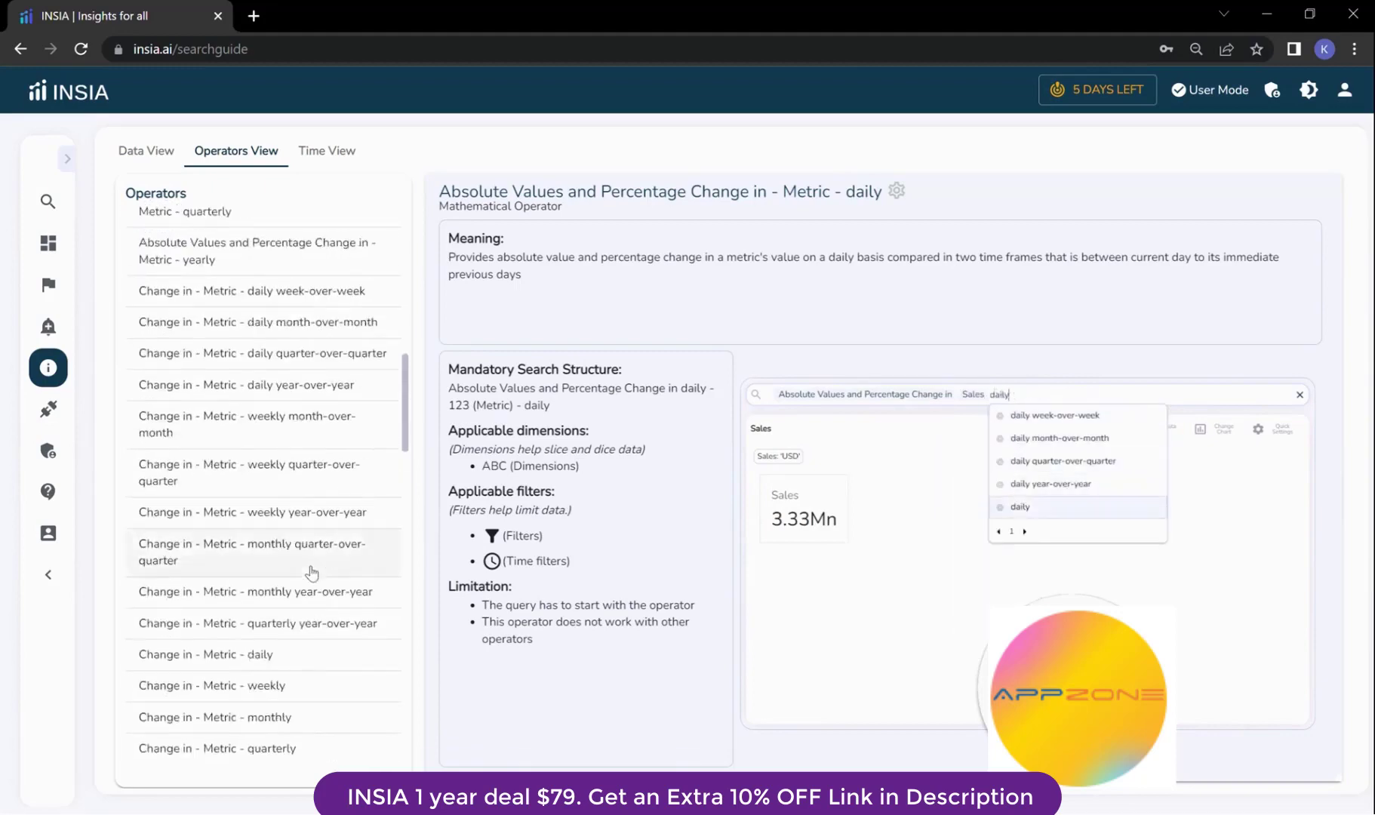
Show the Search Guide's Time View, read the Week and Month operators and look through the list of time operators.
click(327, 154)
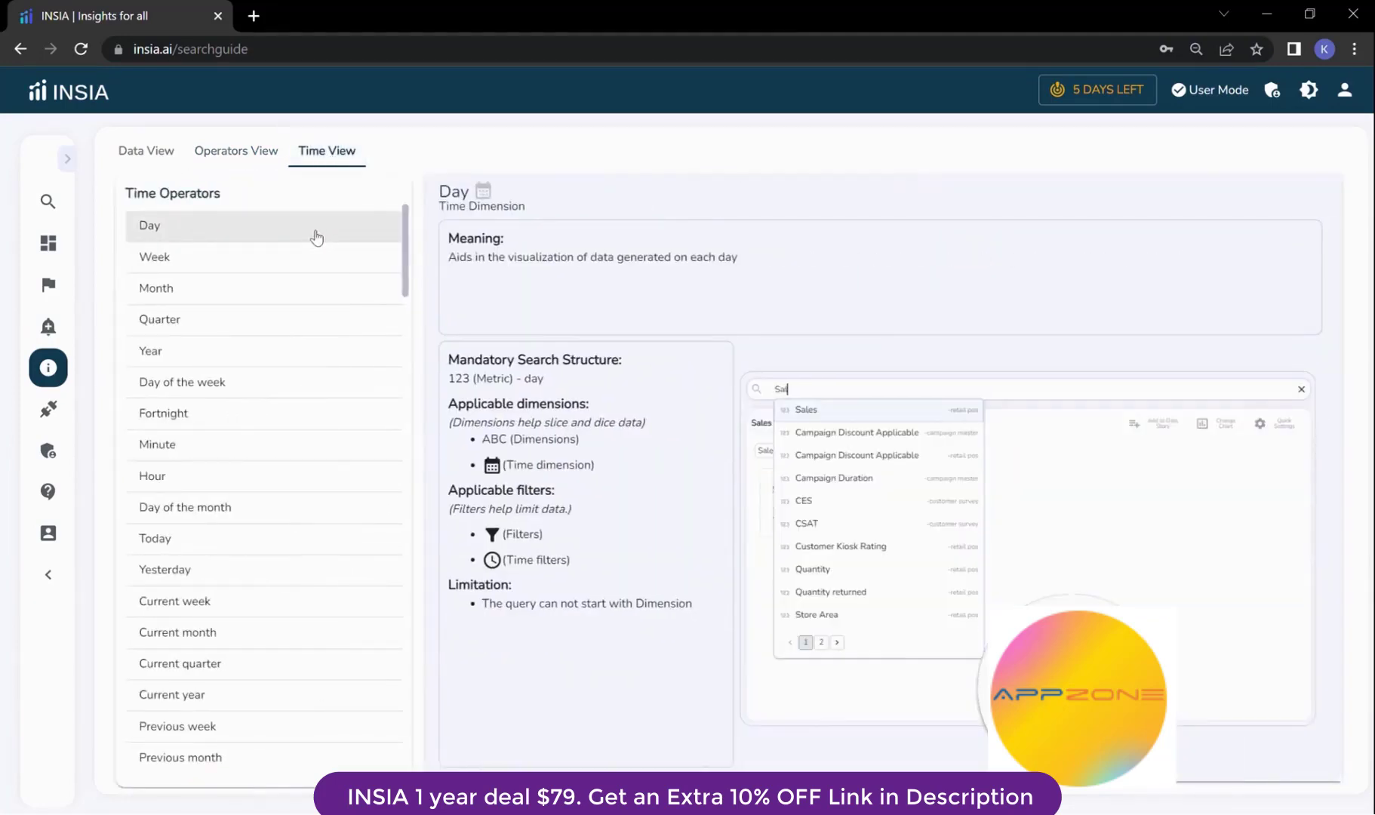
click(255, 257)
click(256, 299)
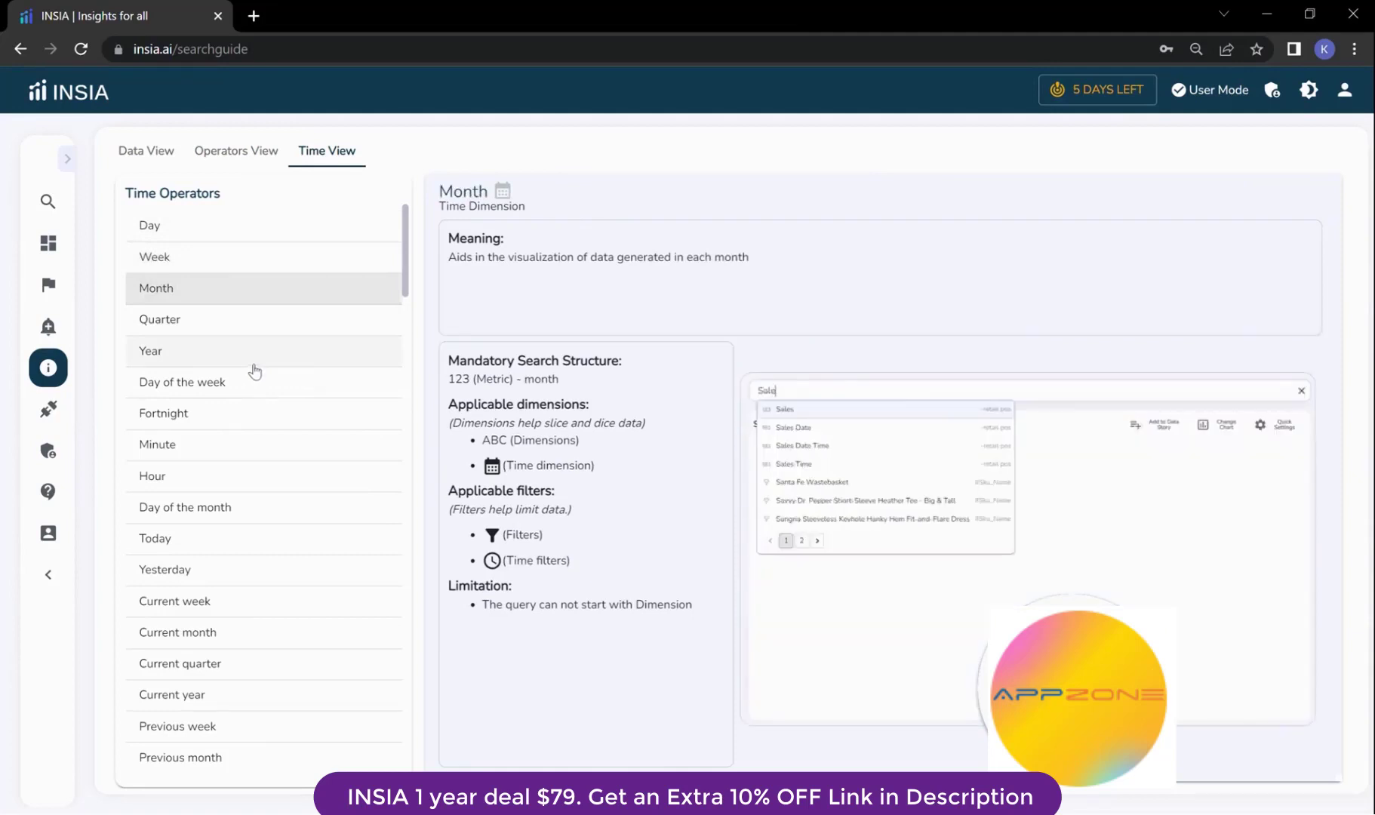
scroll(254, 372, down, 2)
scroll(255, 372, down, 1)
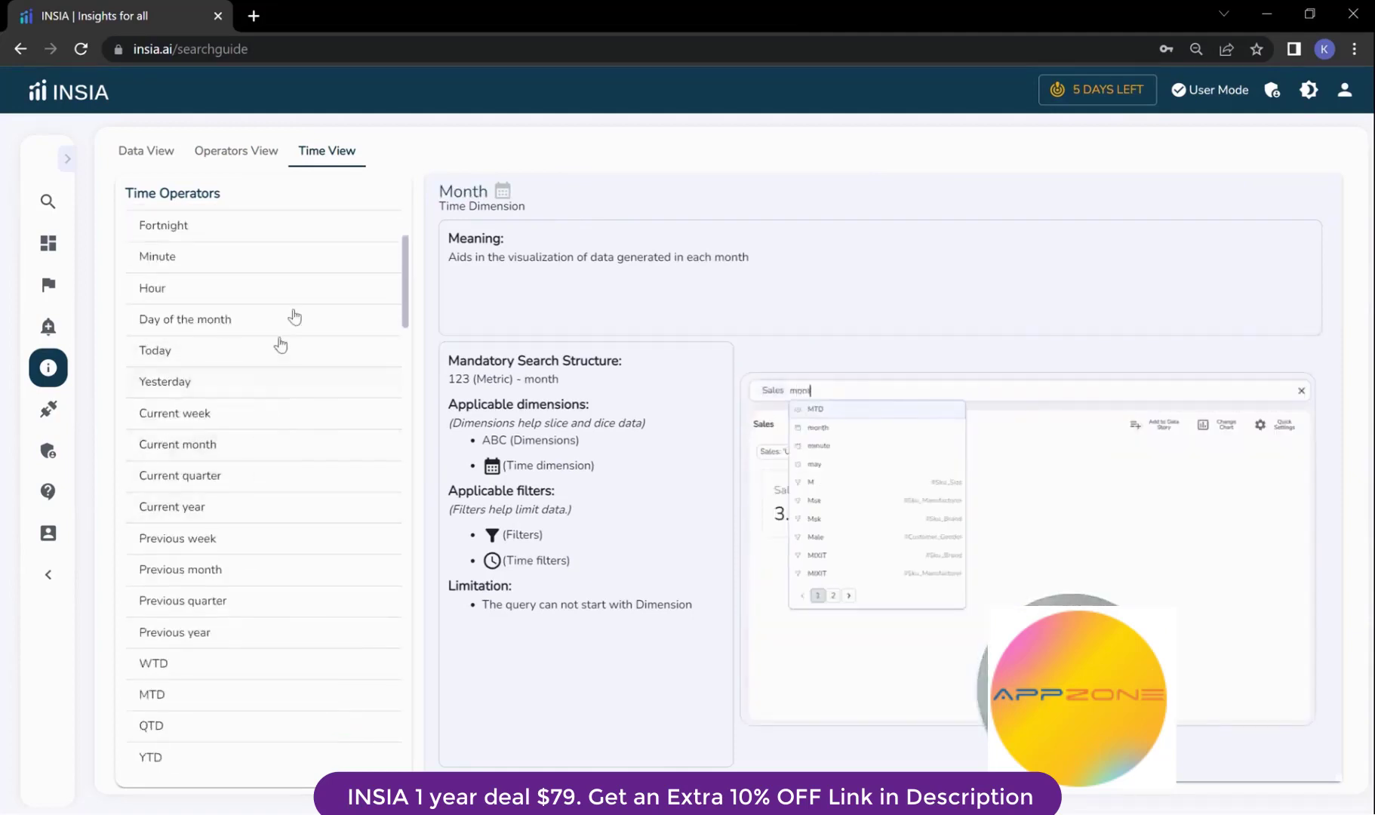
scroll(296, 295, up, 3)
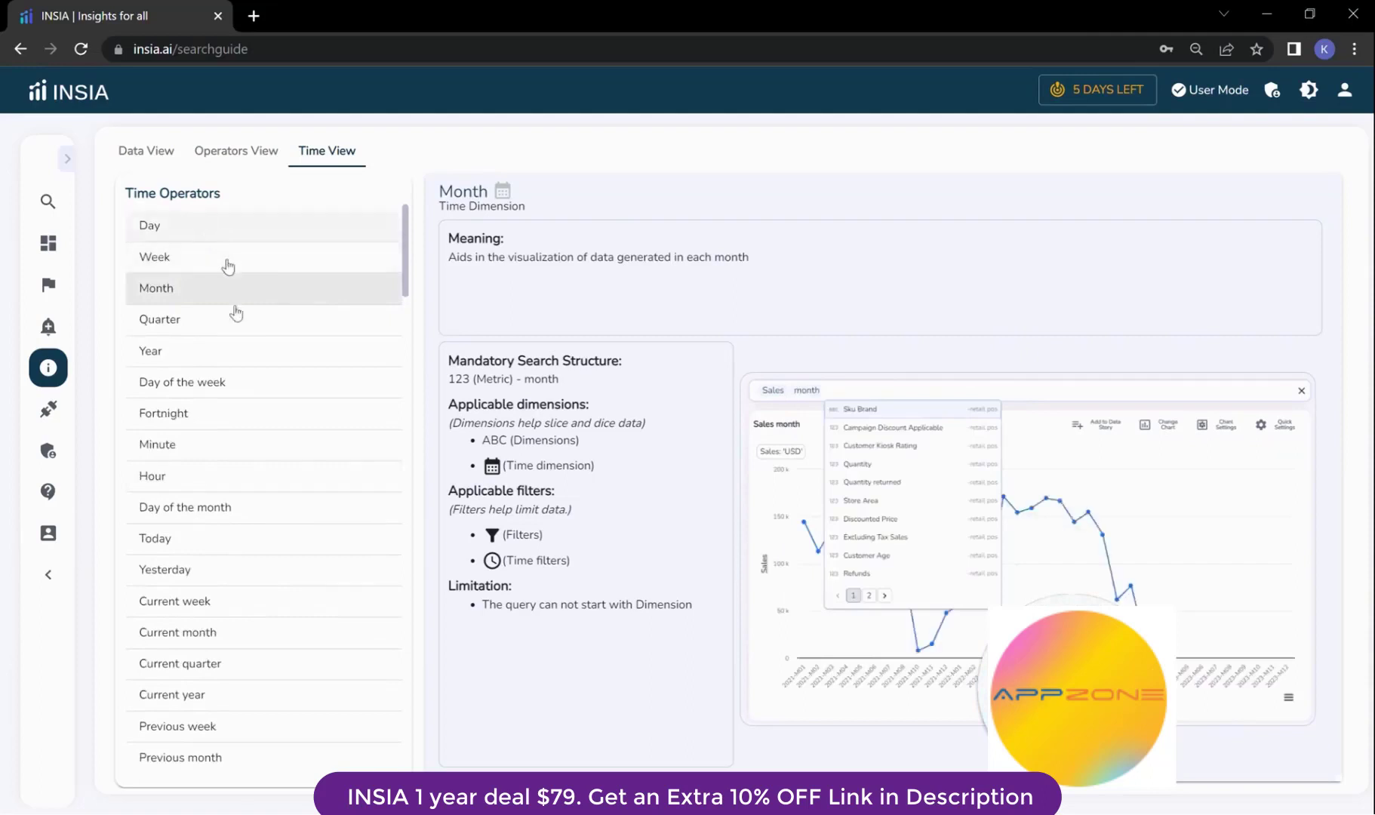
Go back to the search page and query boxoffice revenue by month.
click(47, 201)
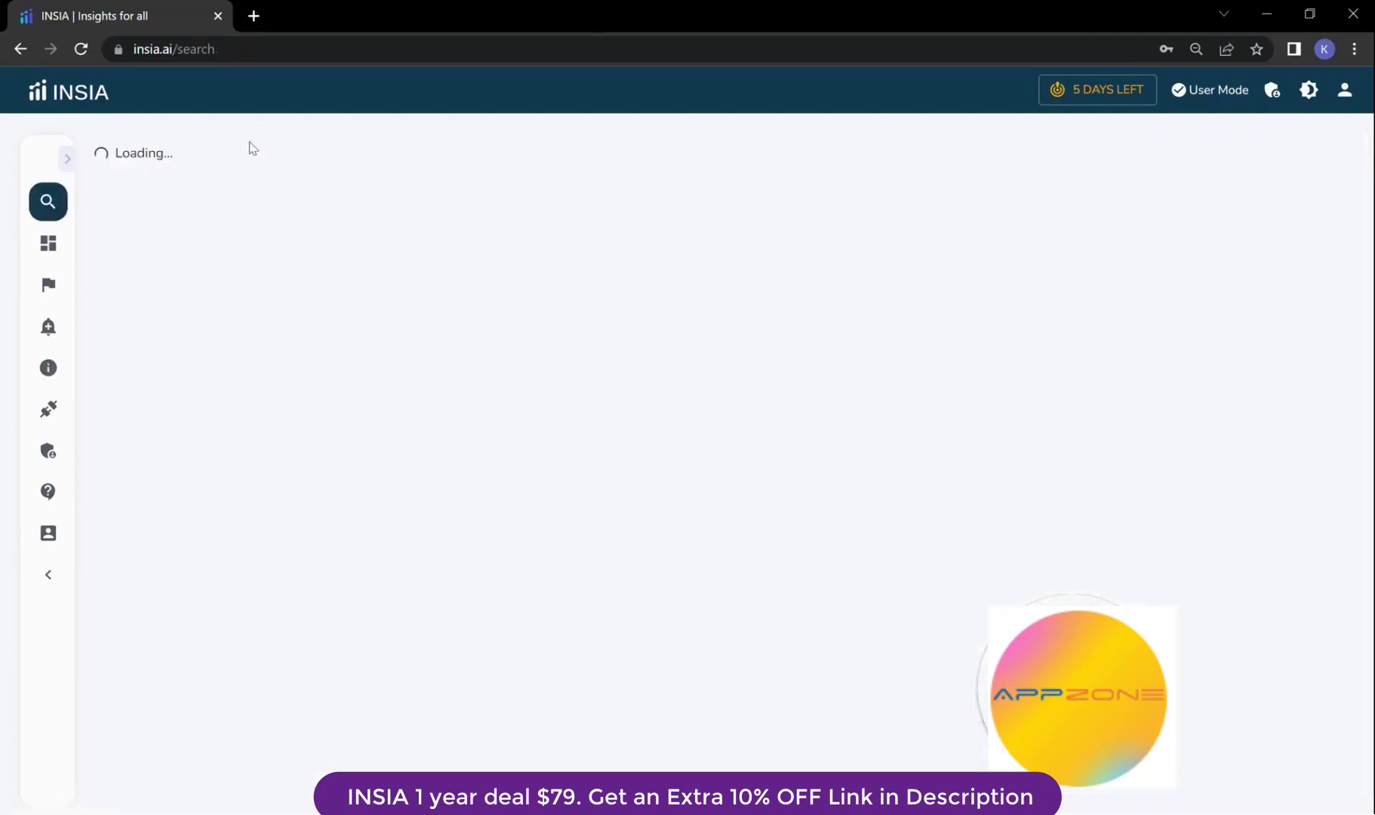
click(121, 143)
text(b)
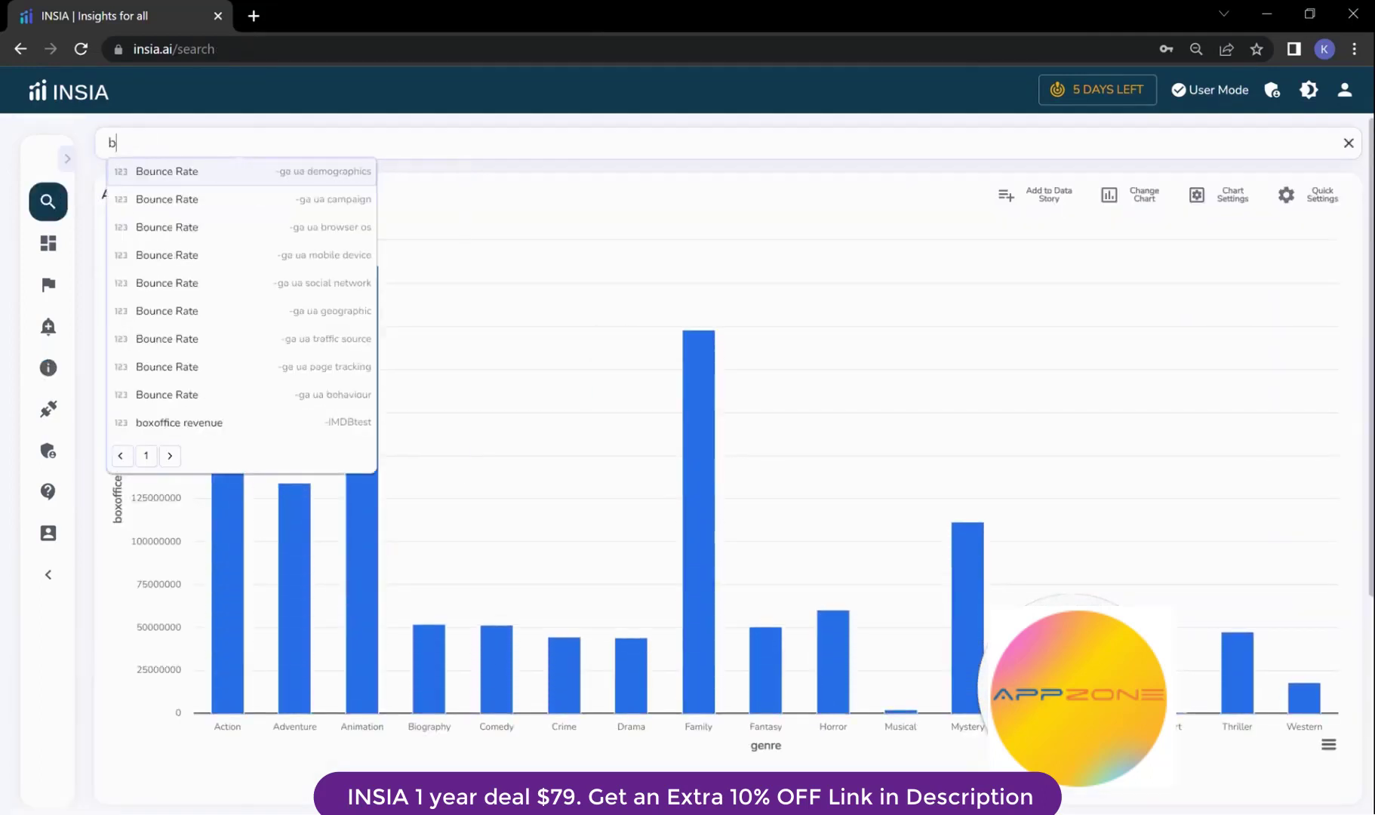
text(ox)
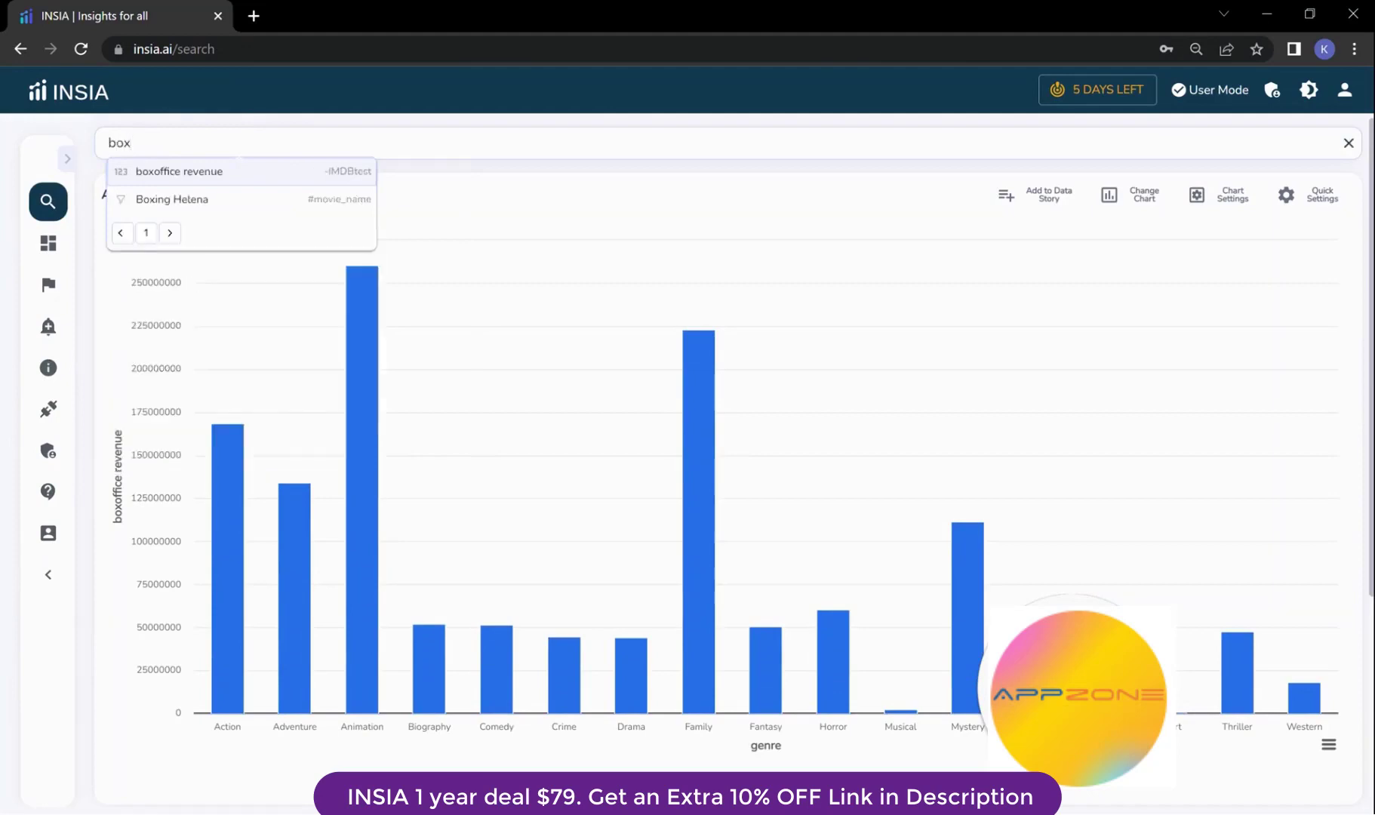
key(Return)
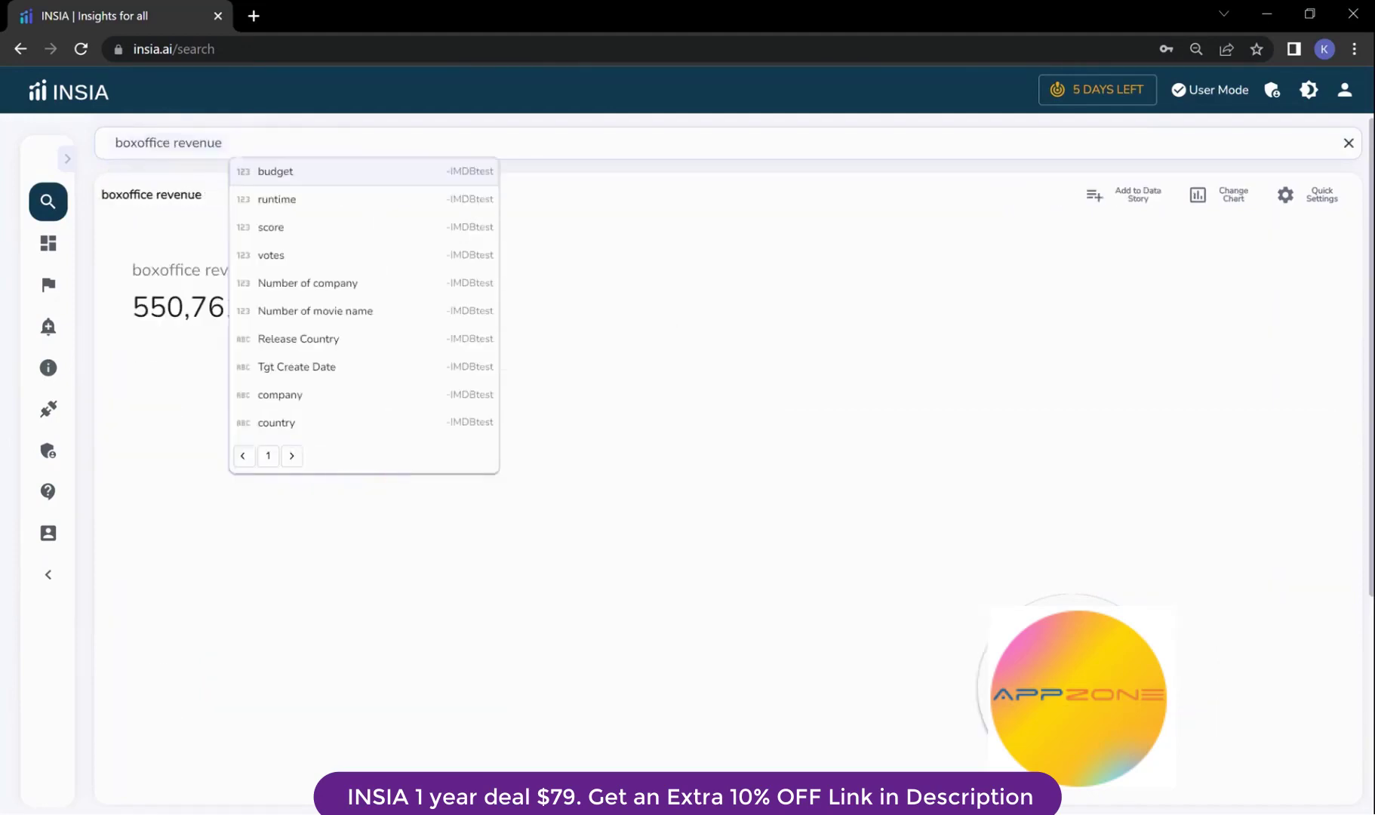
text(mo)
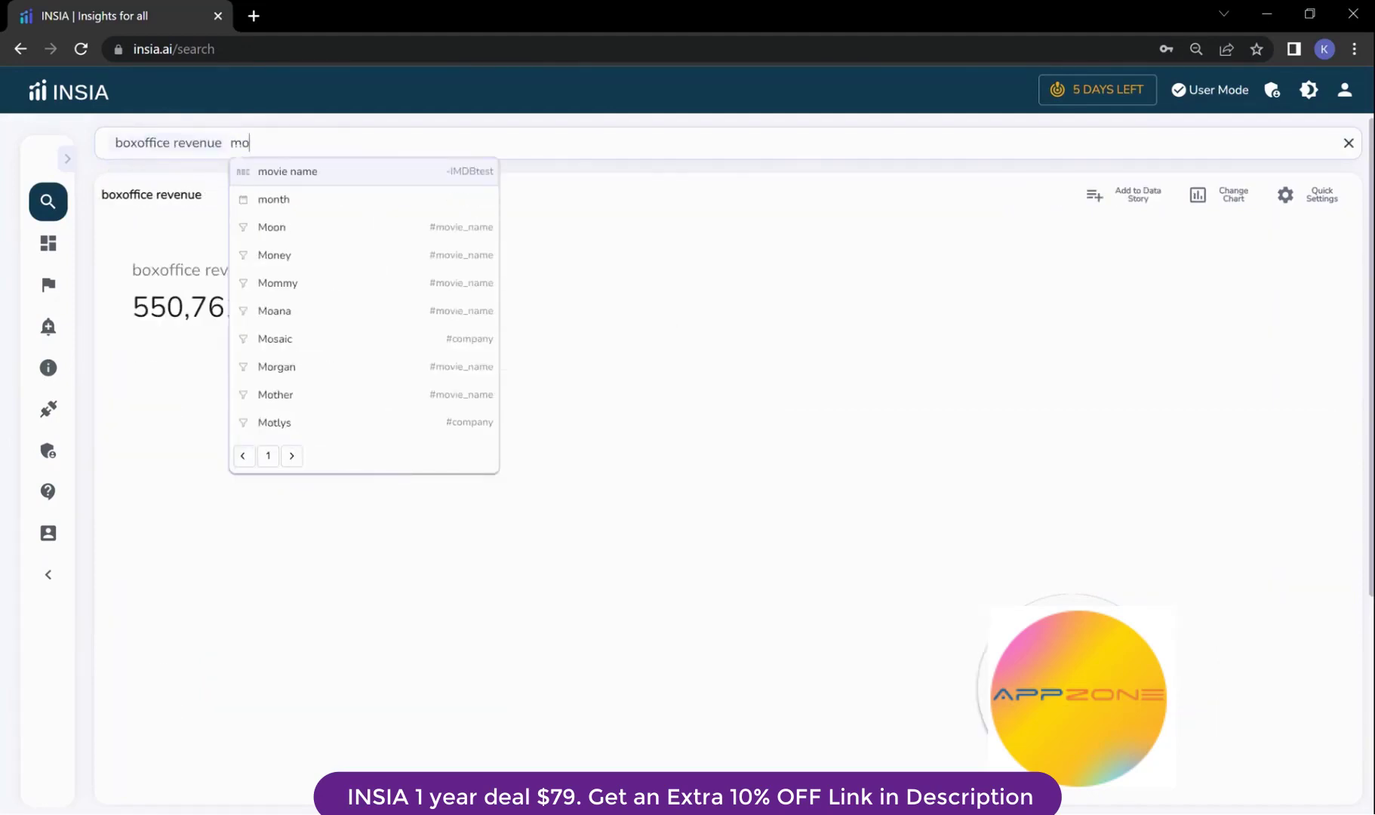
click(242, 204)
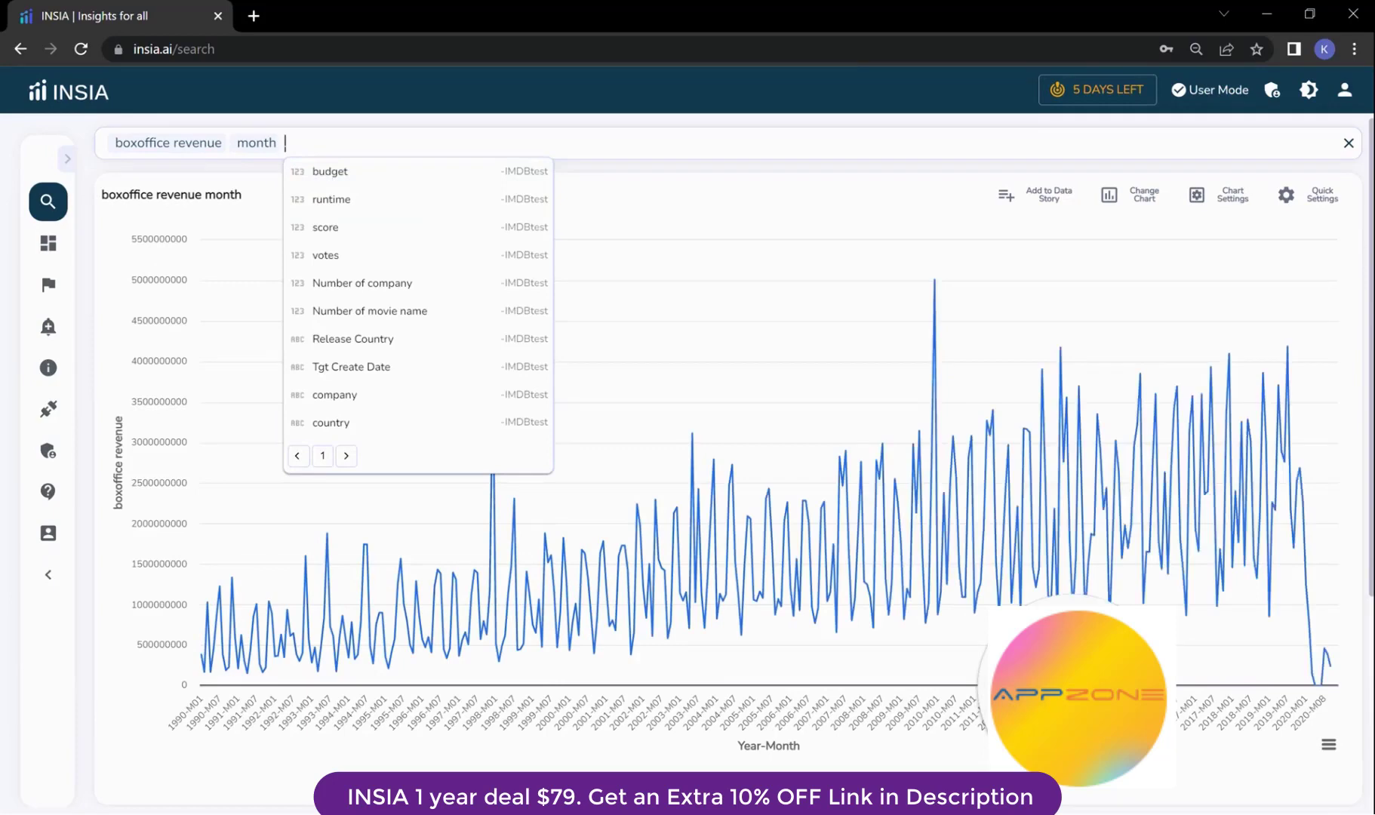
Replace month in the boxoffice revenue query with the last 30 months filter and break the result down by week.
key(BackSpace)
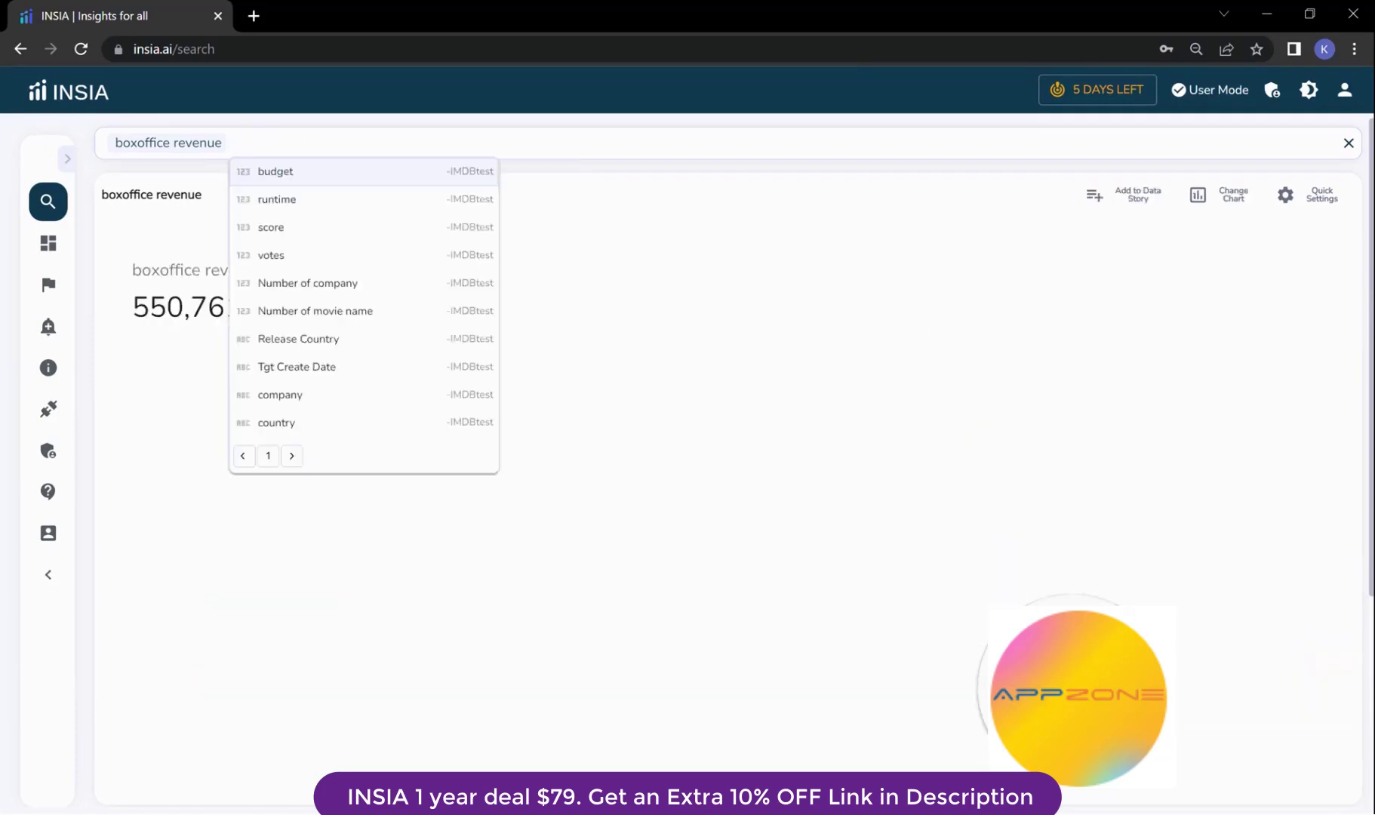
text(last)
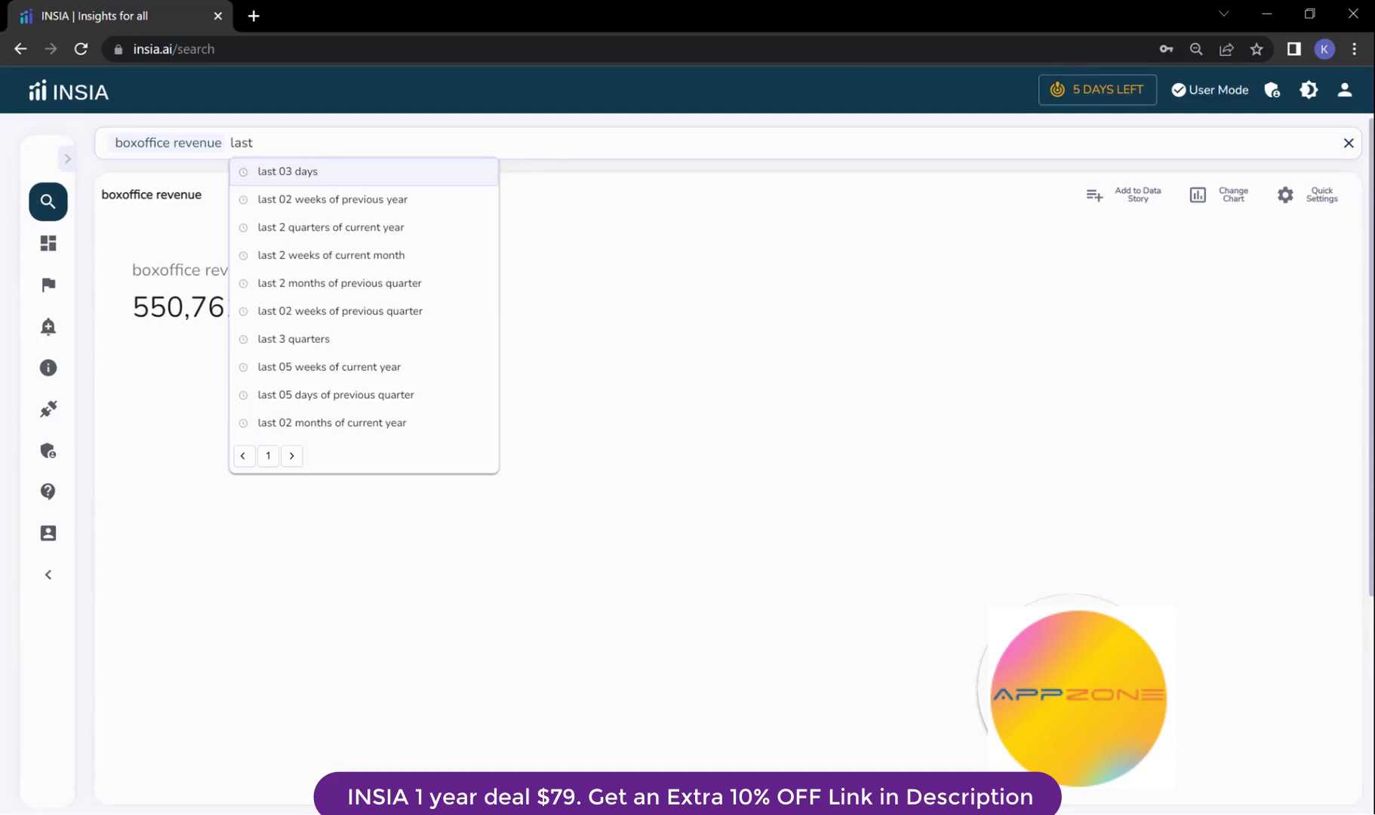
text(30)
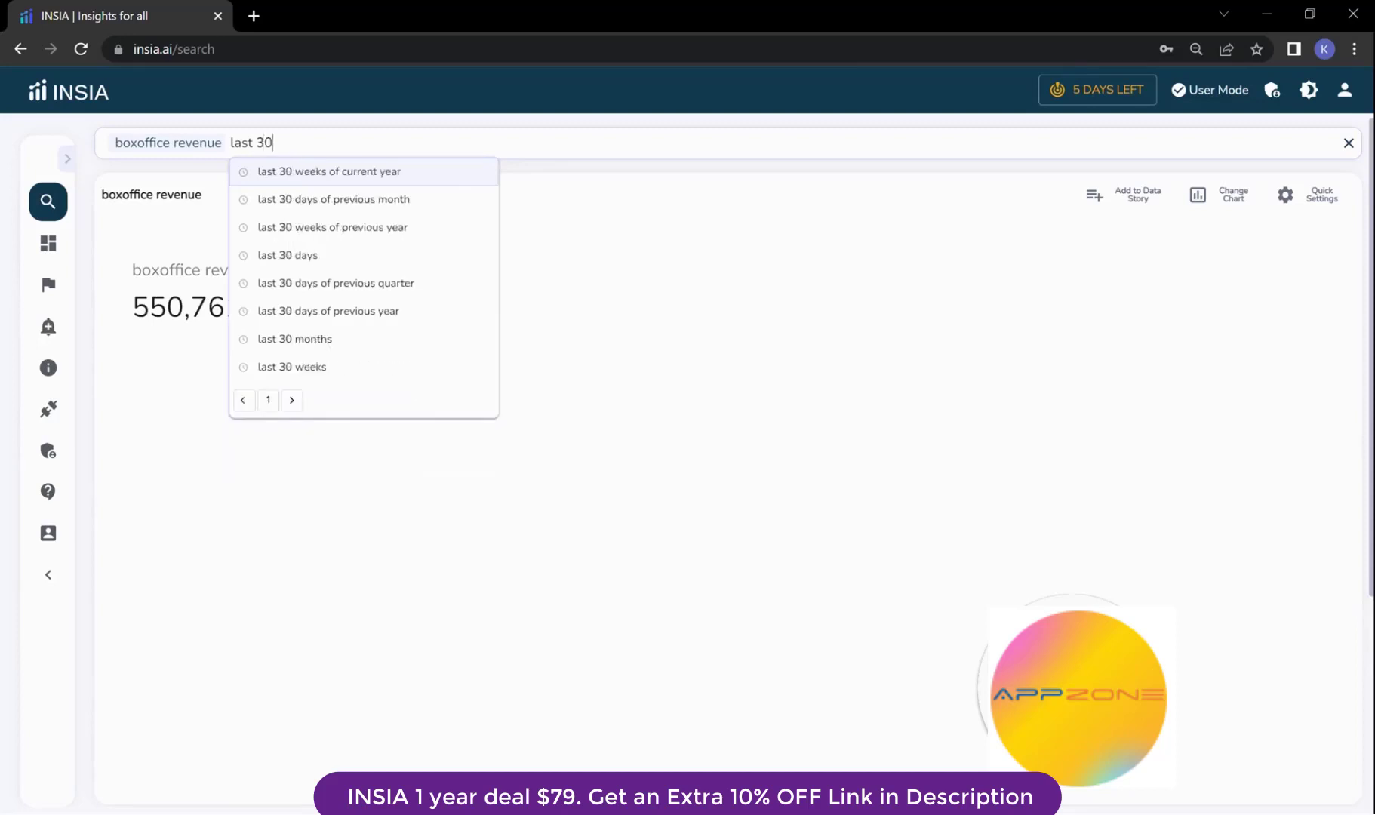
key(Up)
key(Up)
key(Up)
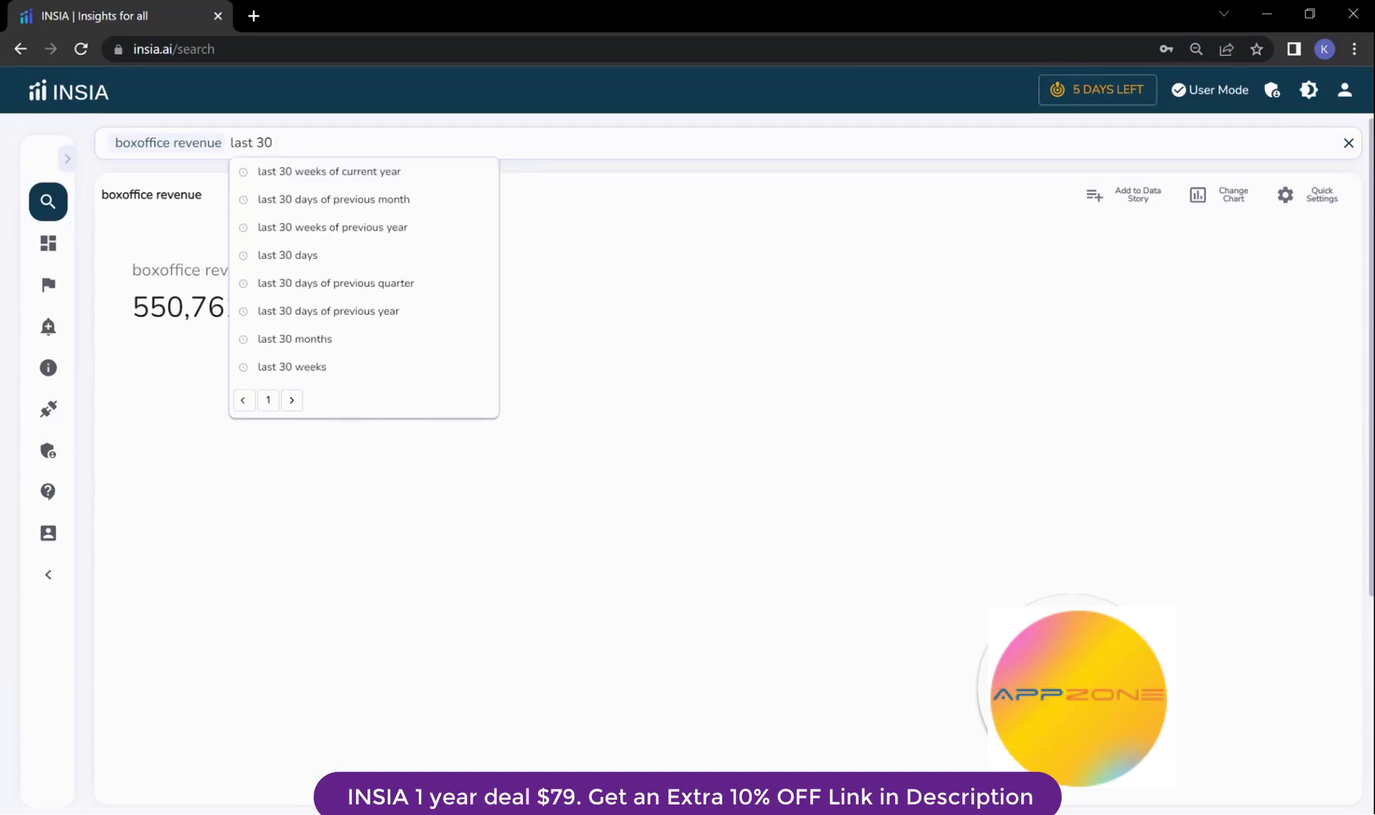
key(Return)
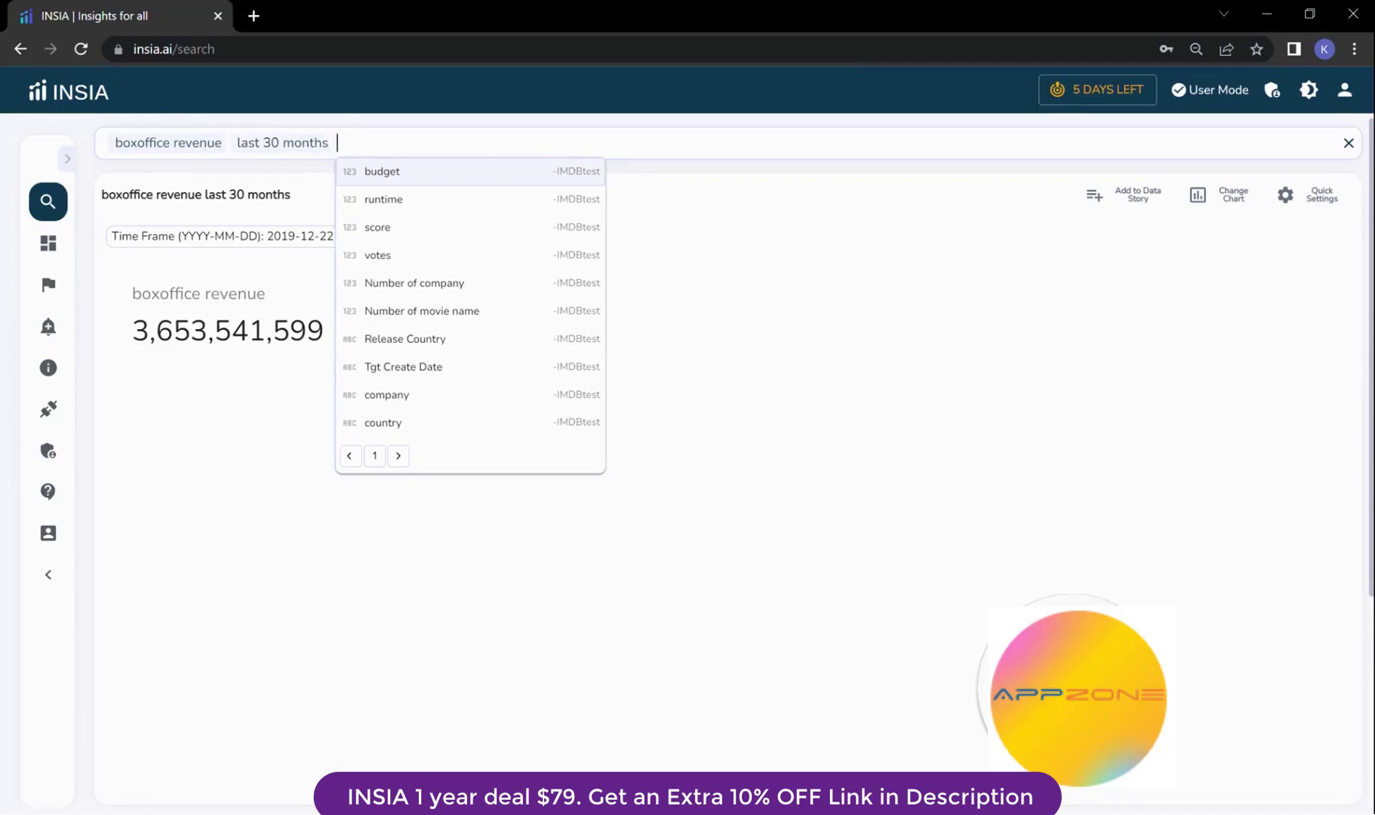
text(we)
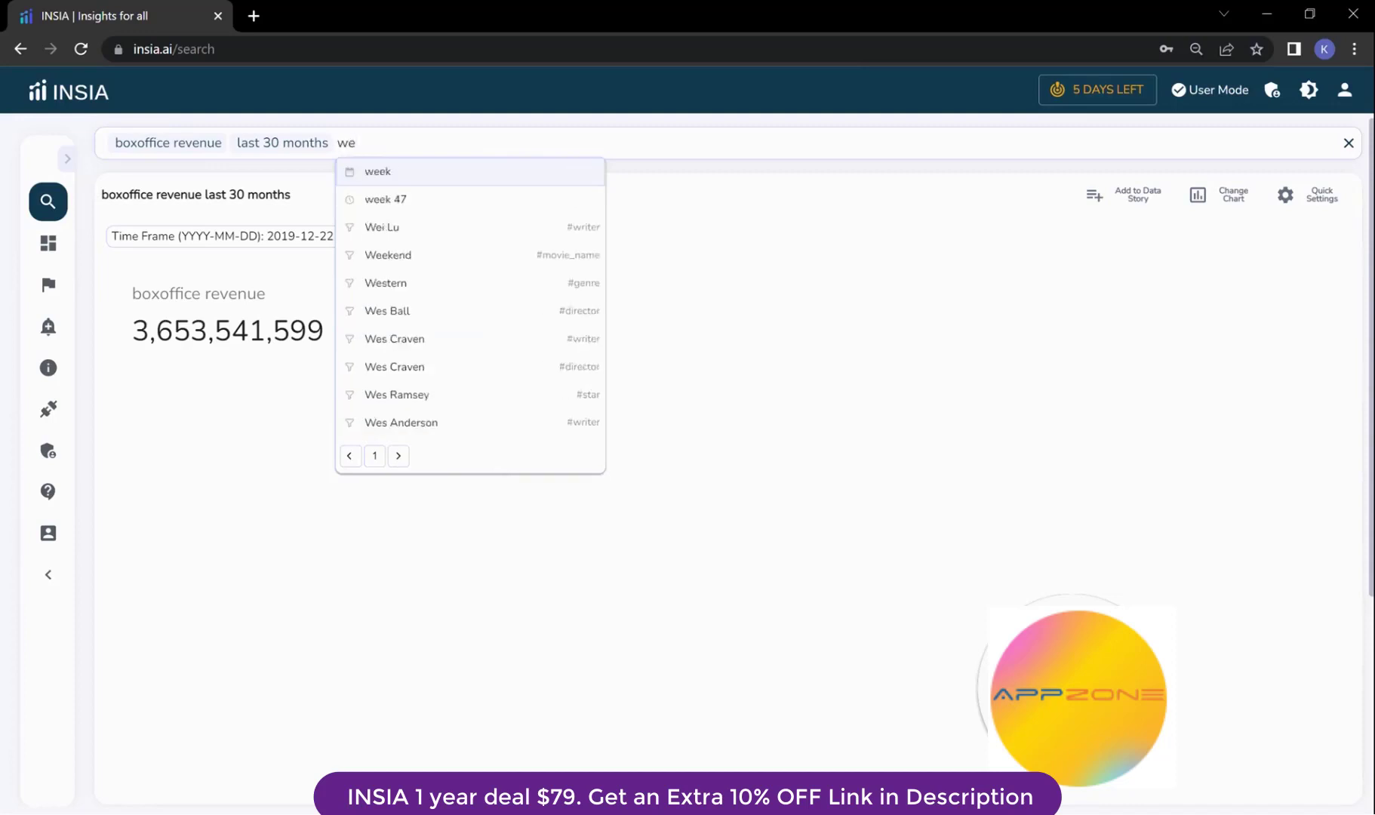
key(Return)
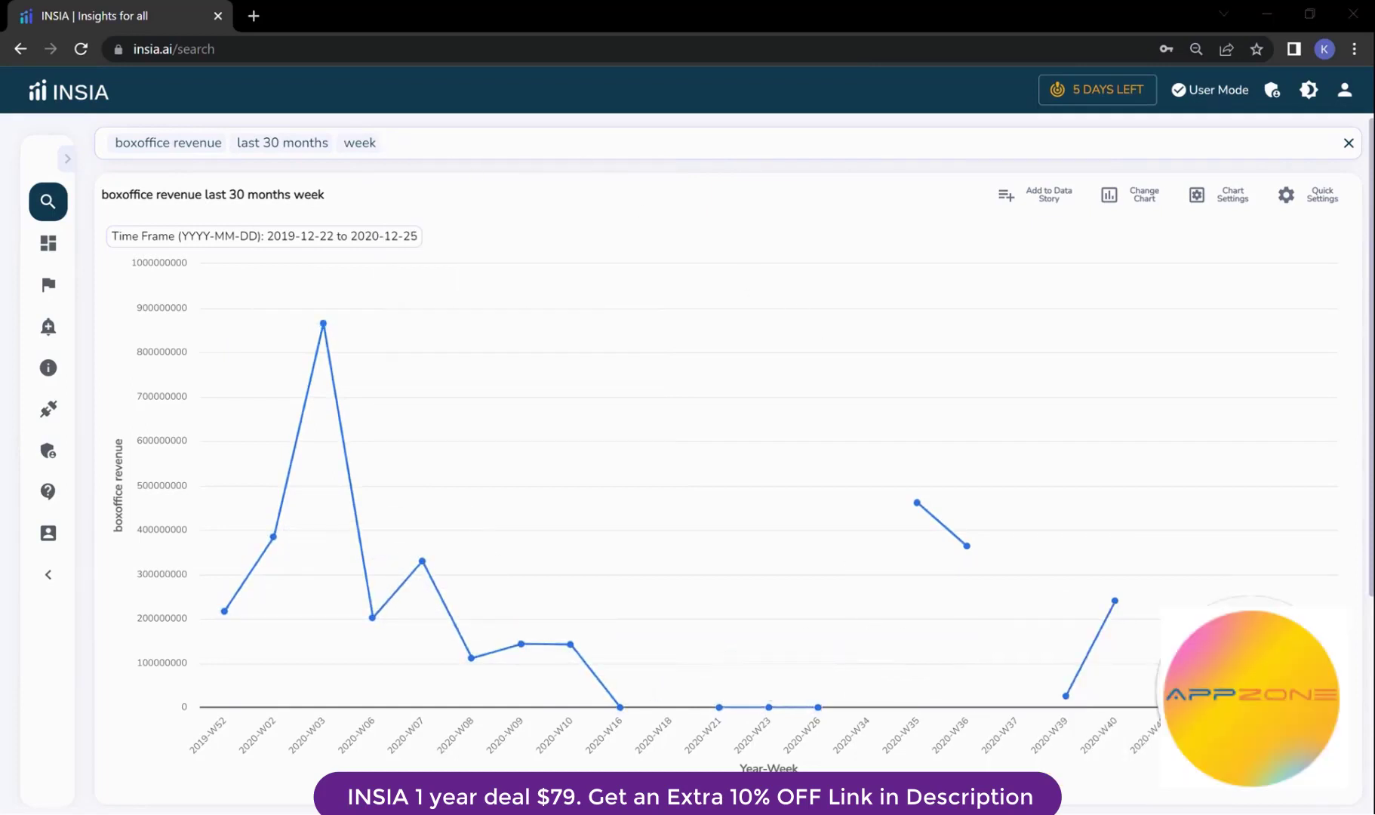
Remove the week and last 30 months terms from the boxoffice revenue query.
click(385, 143)
click(337, 142)
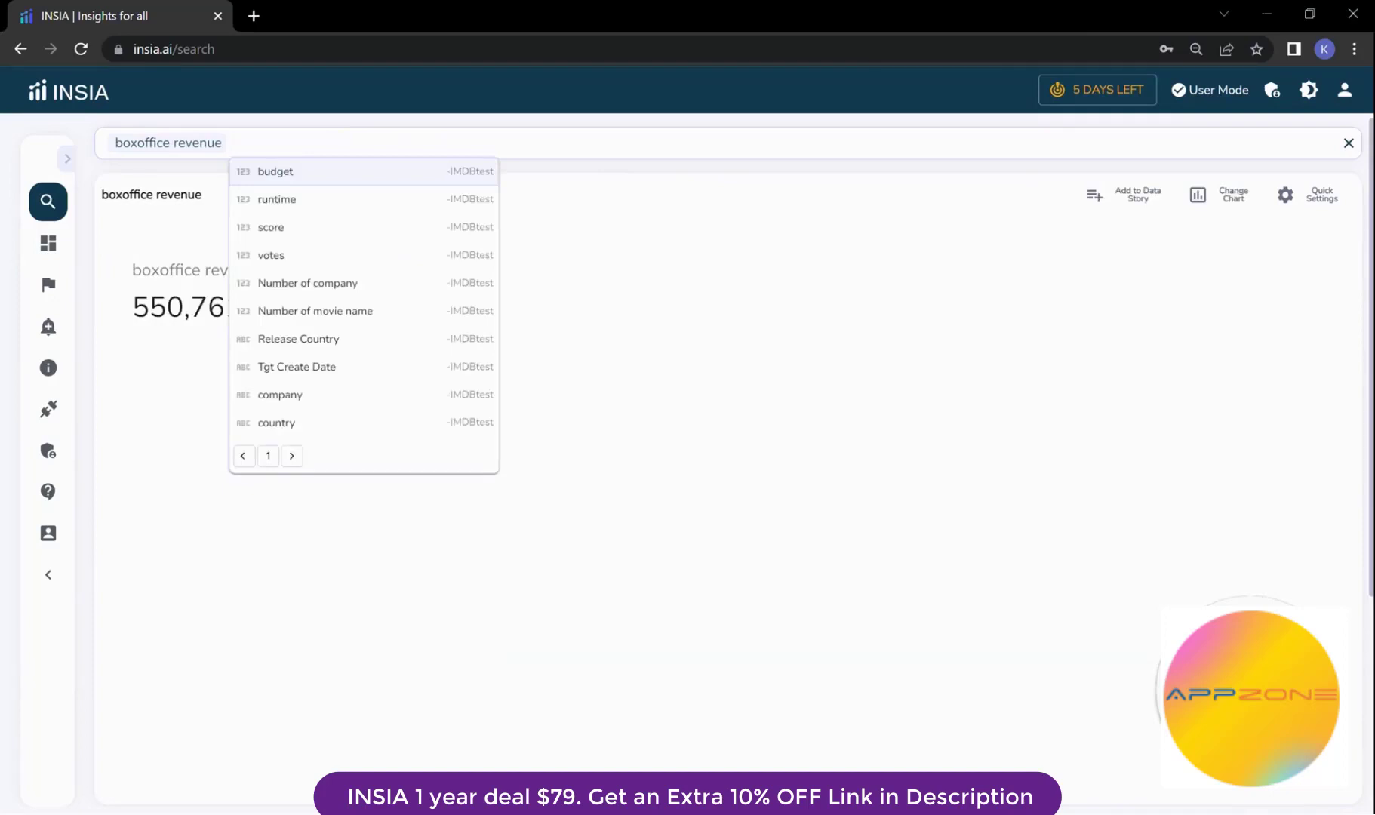
text(ye)
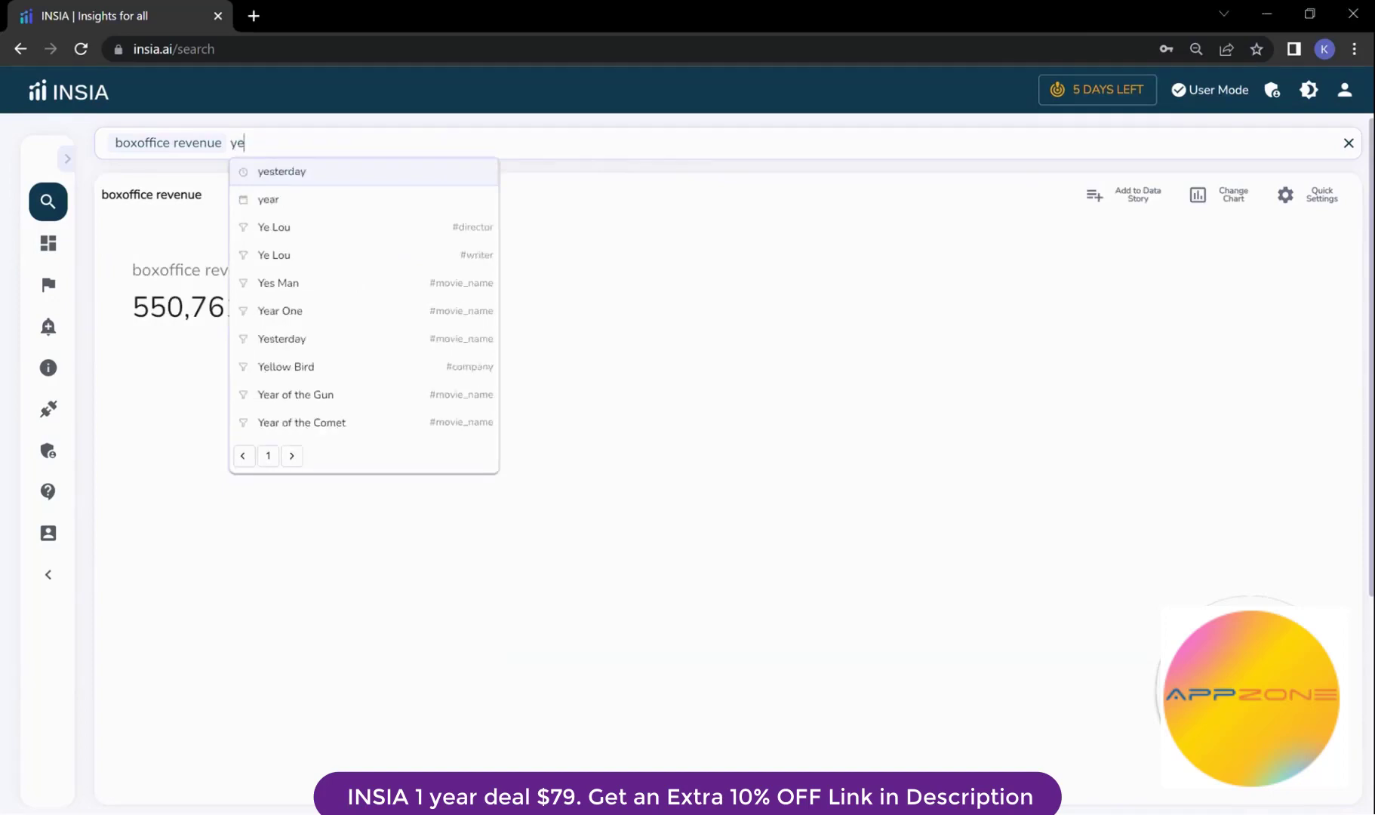
key(Down)
key(Return)
key(BackSpace)
key(BackSpace)
key(BackSpace)
key(BackSpace)
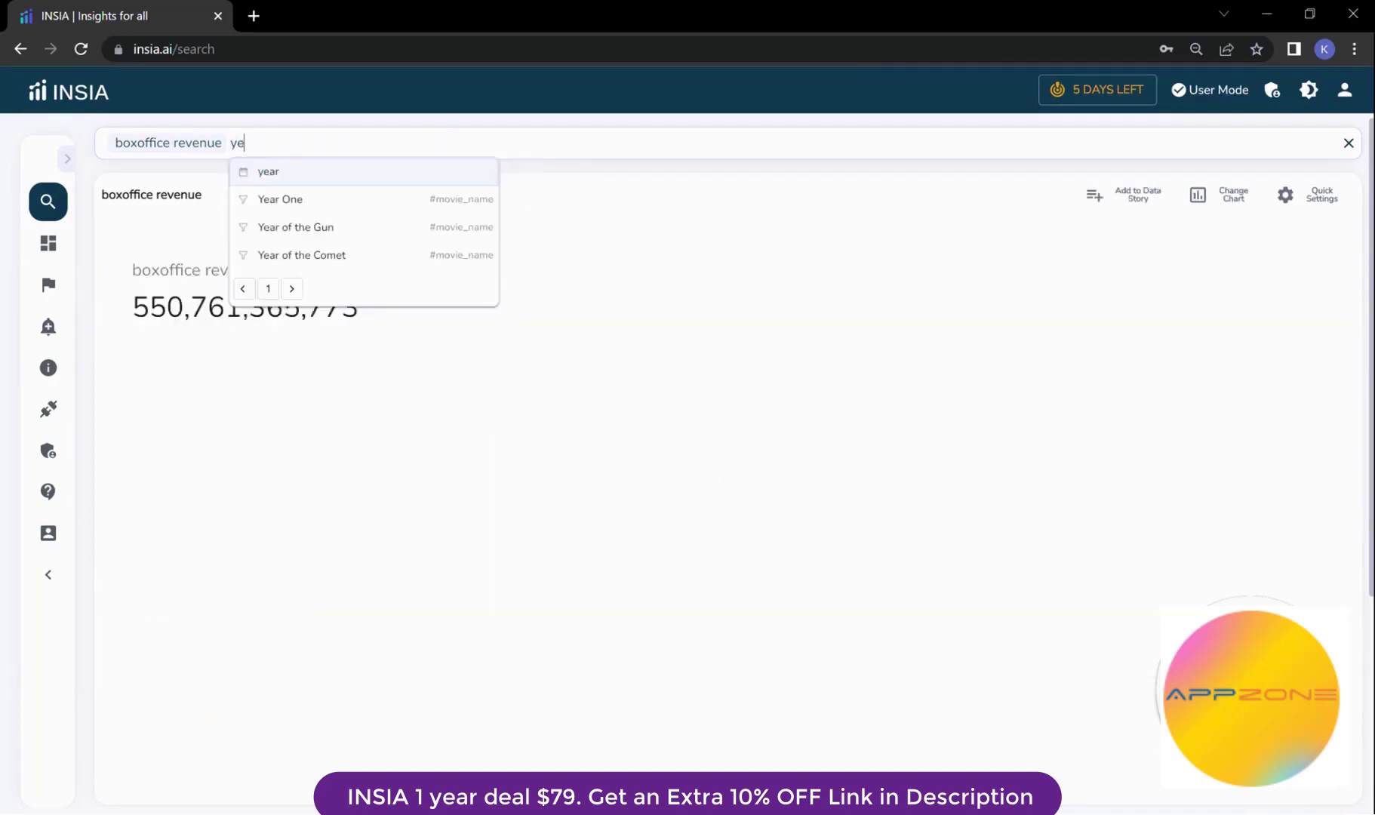
Break boxoffice revenue down by day, and replace that breakdown with day of the week.
text(day)
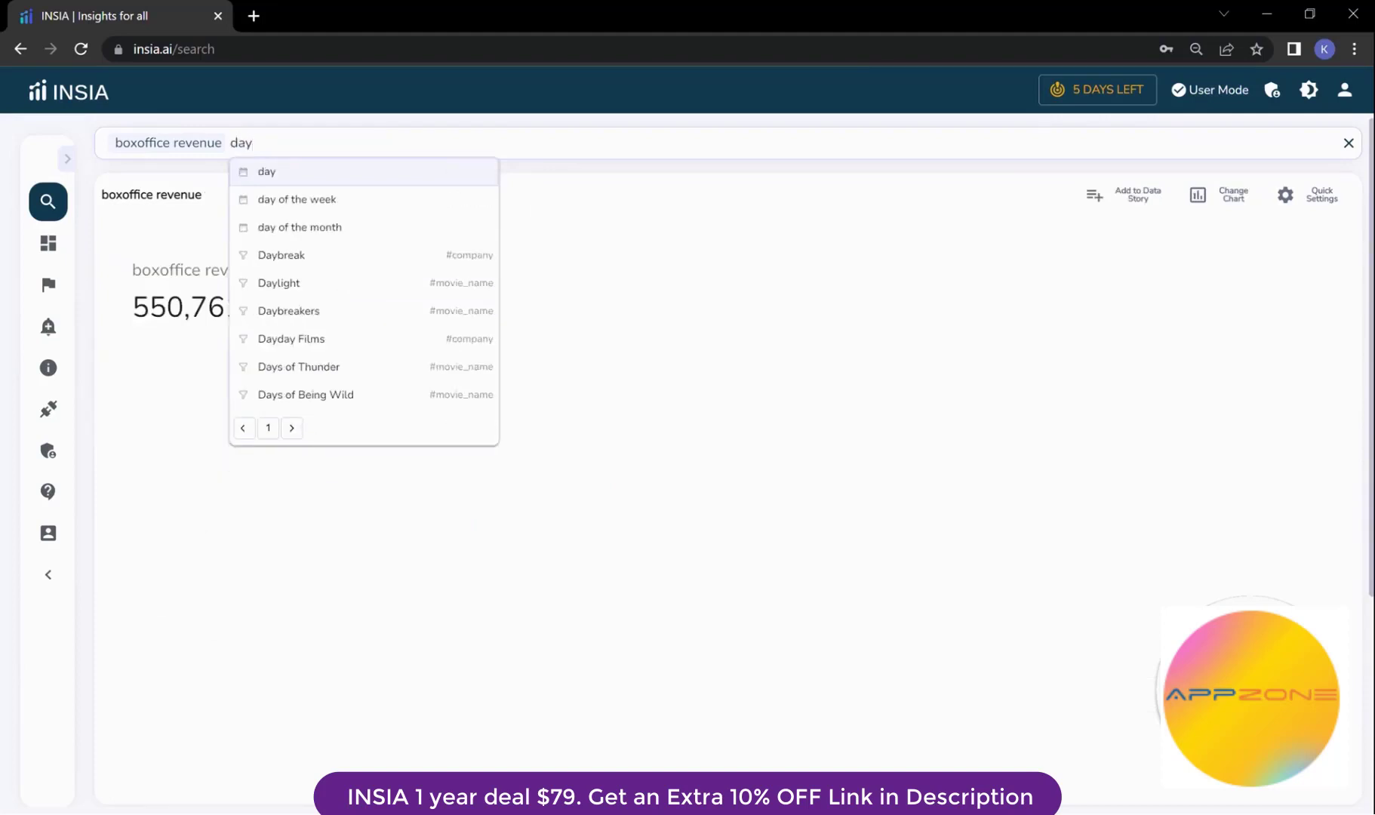
key(Return)
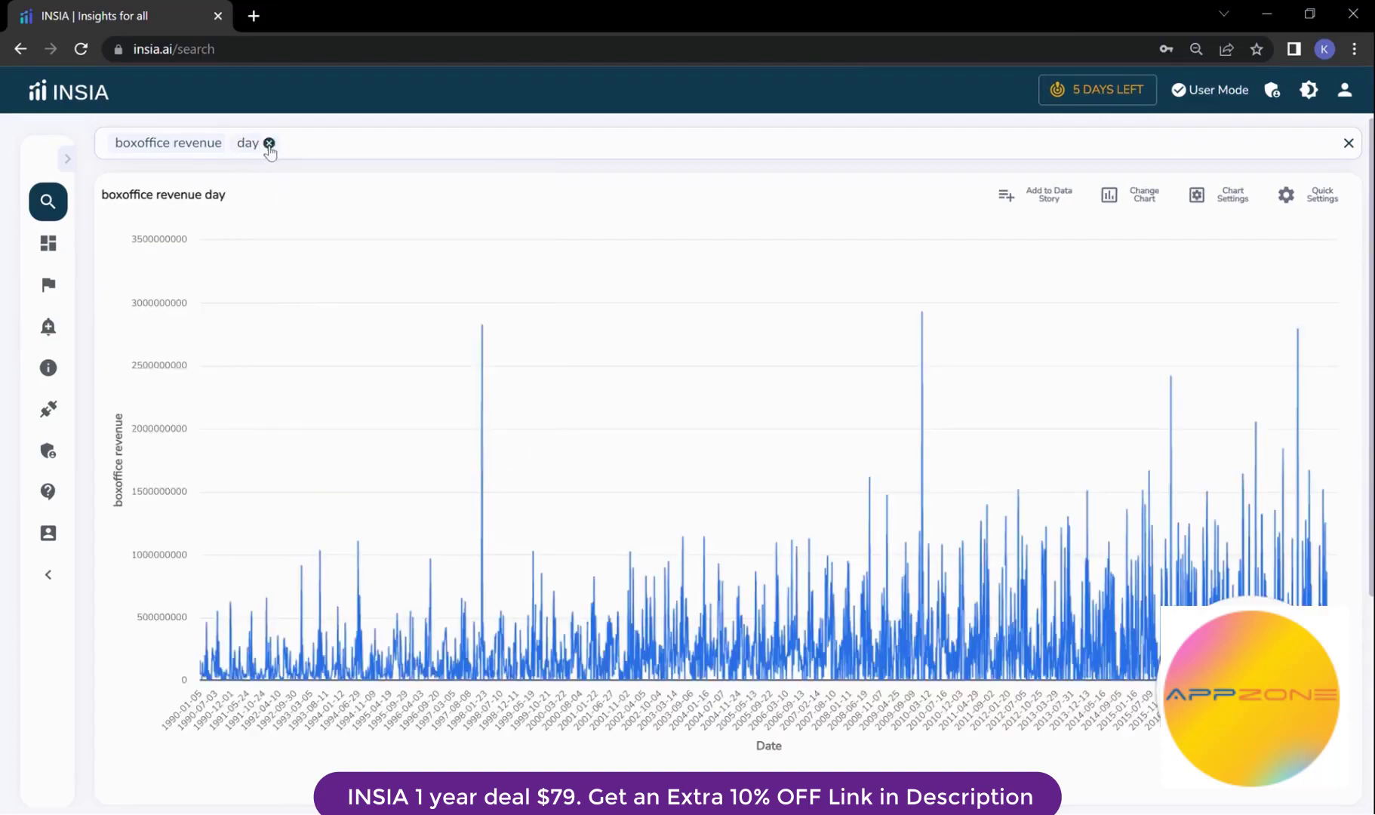
click(267, 143)
text(day)
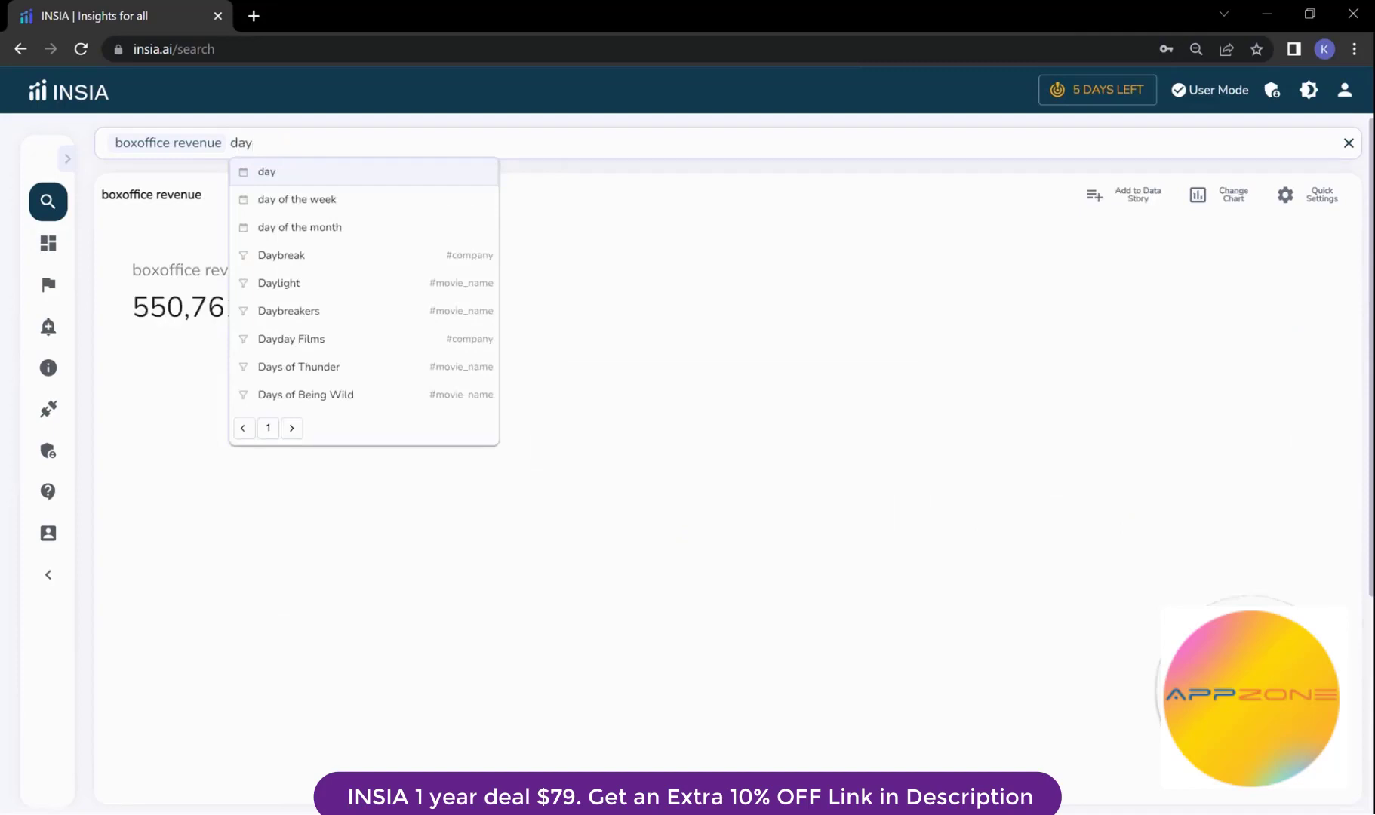
key(Down)
key(Return)
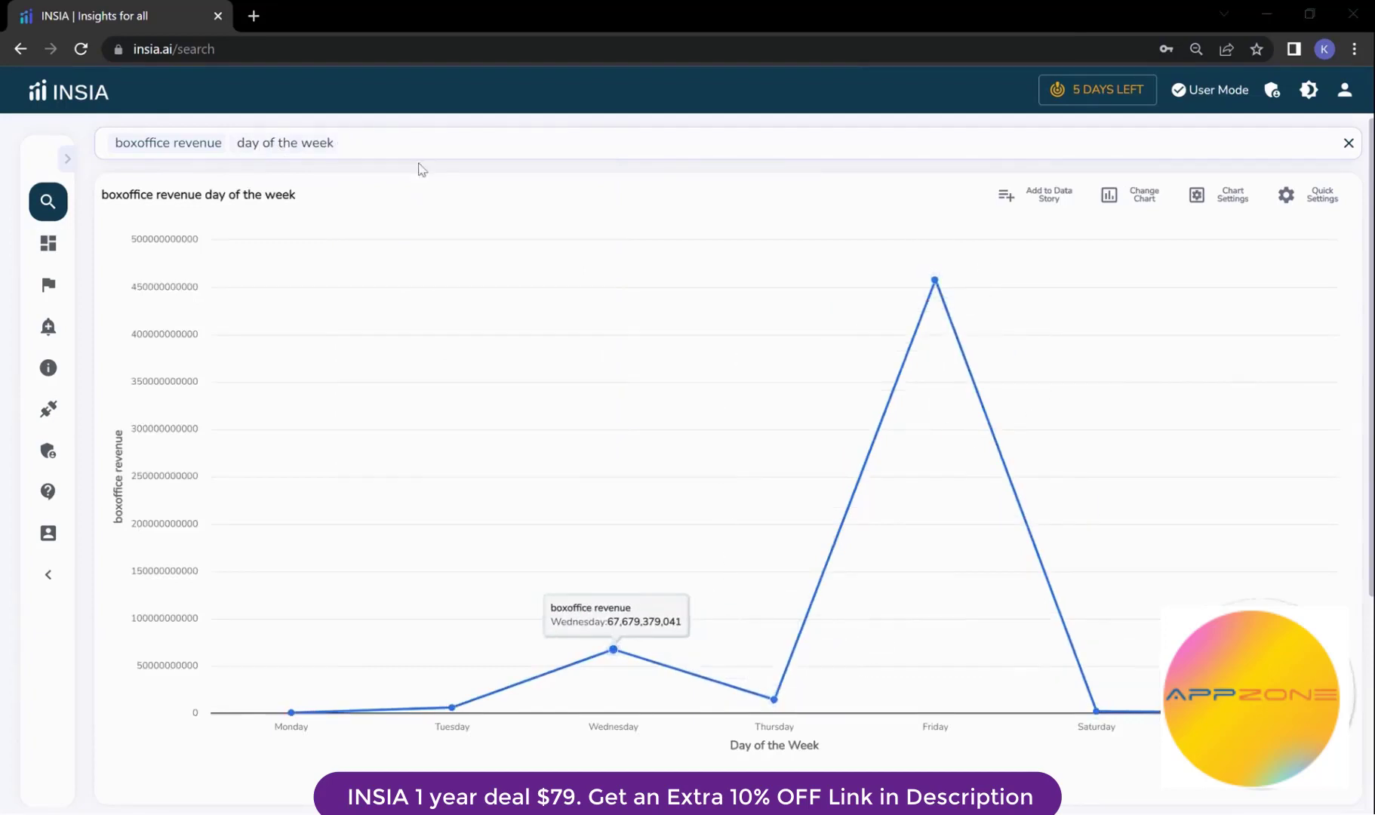
Query boxoffice revenue by day of the month instead of day of the week, and remove that breakdown after viewing the chart.
click(341, 143)
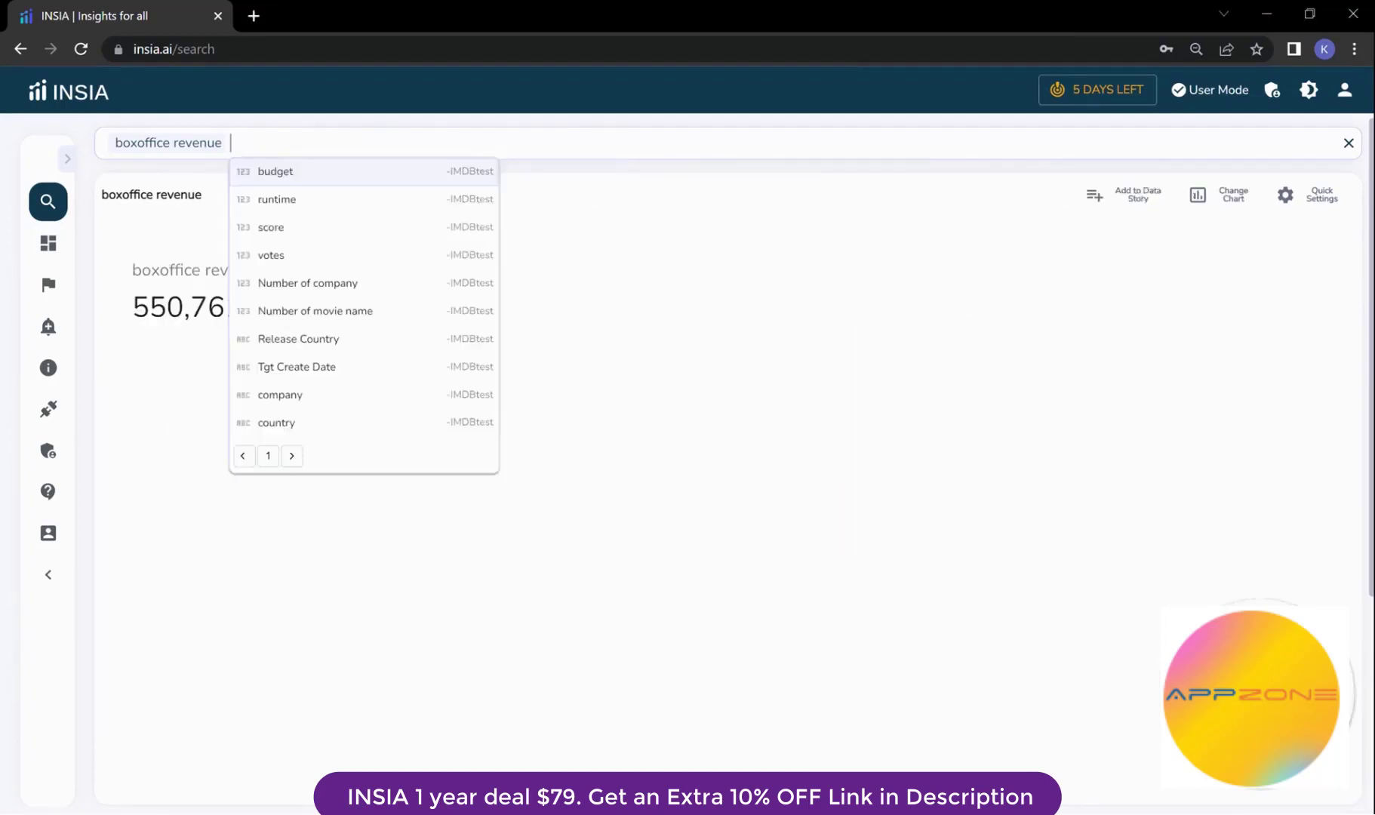
text(day)
key(Down)
key(Down)
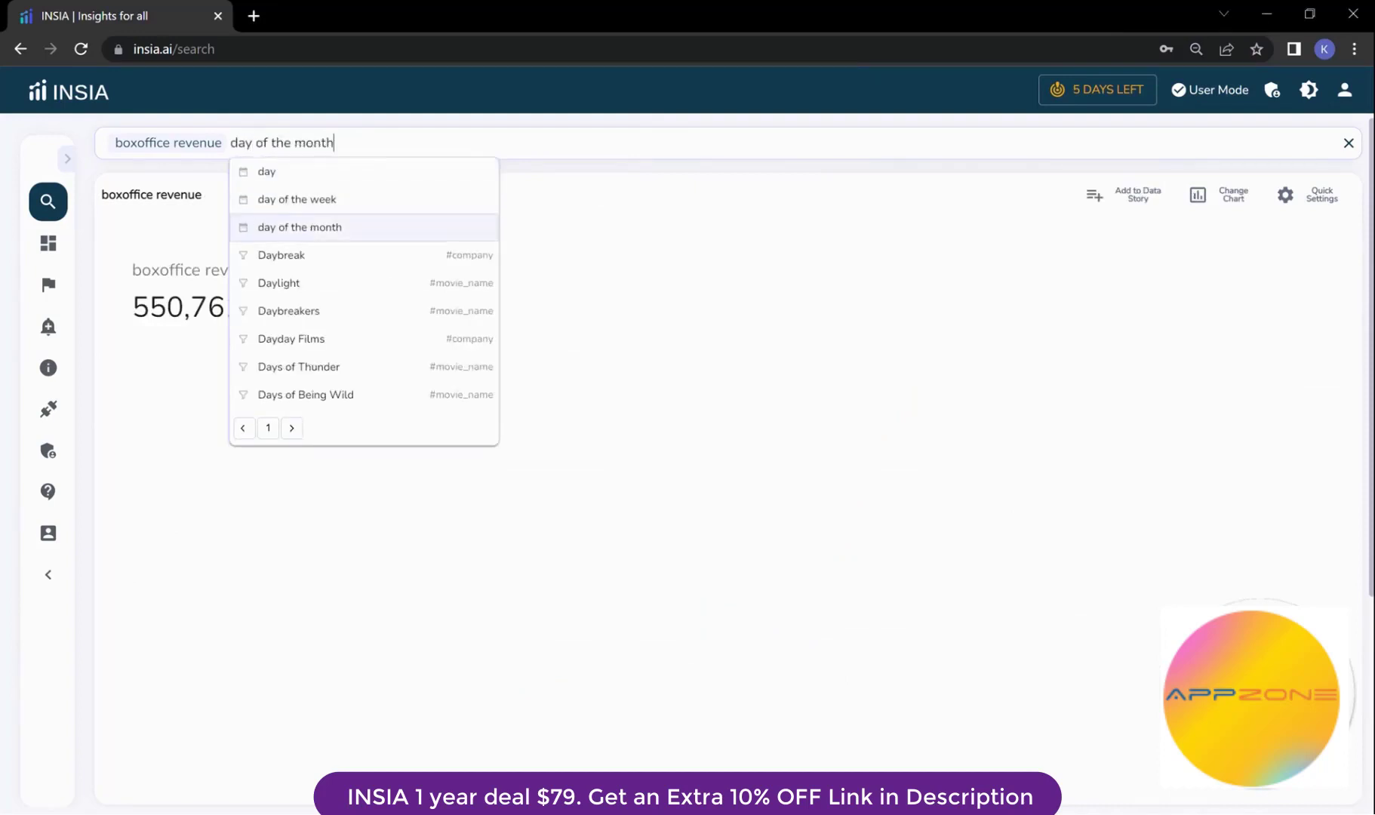
key(Return)
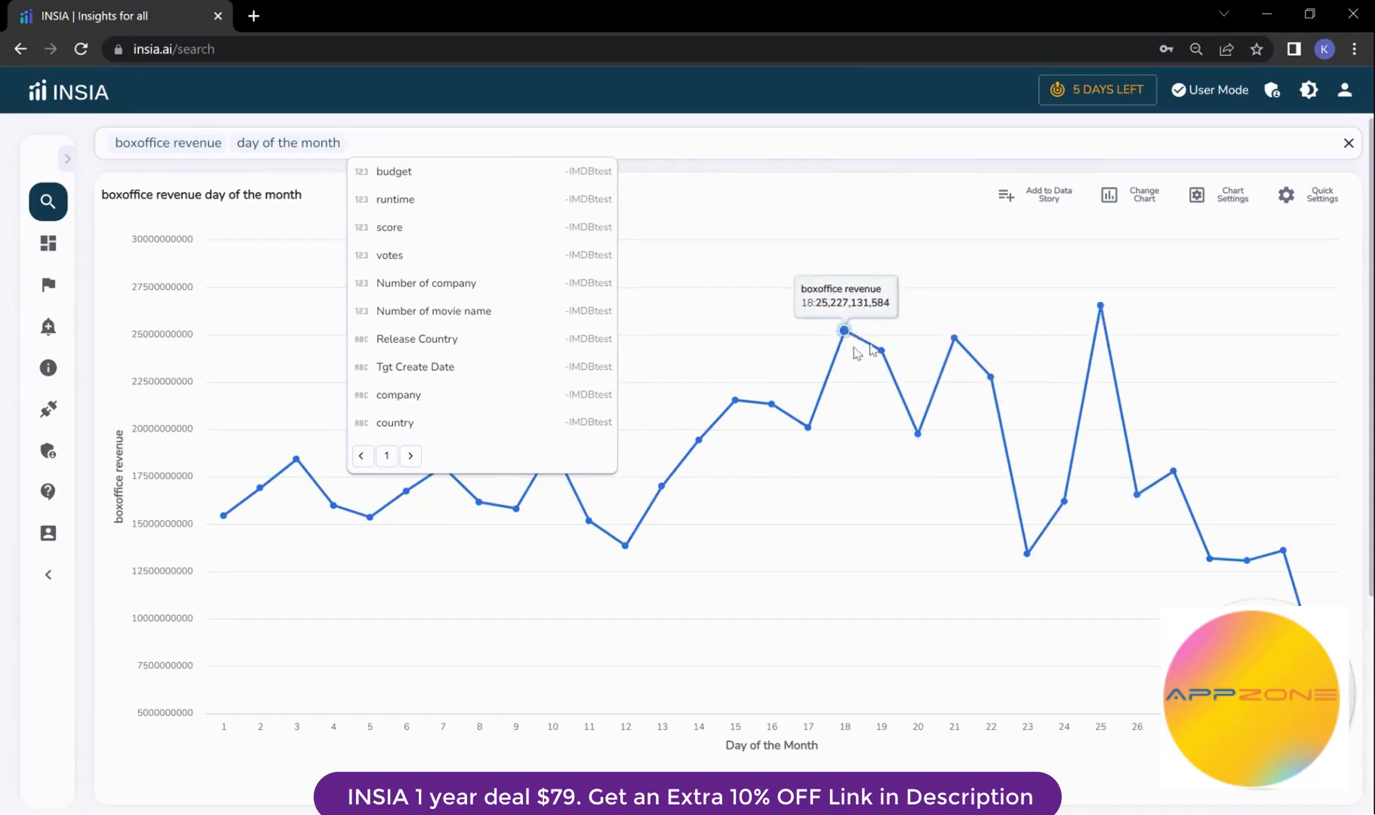
click(353, 142)
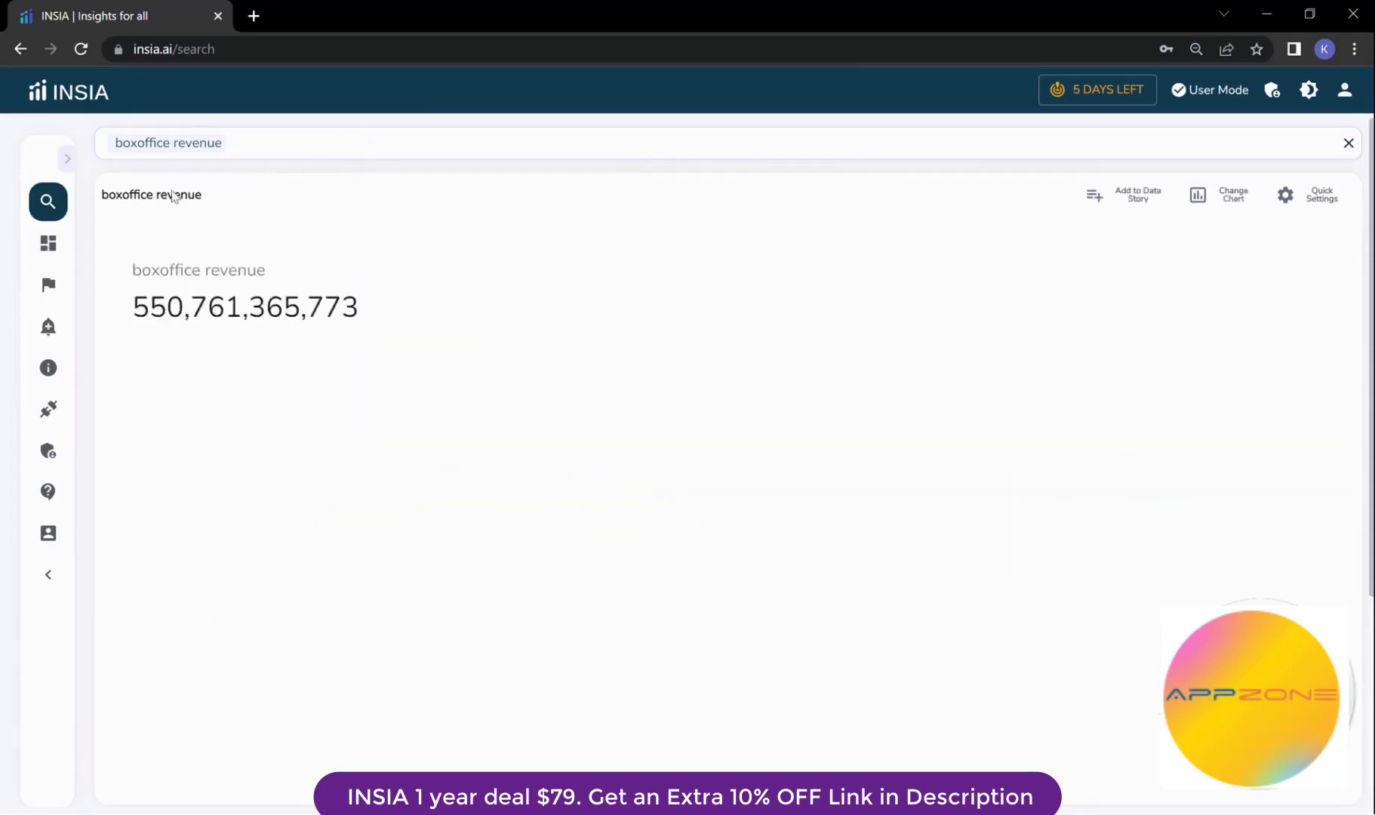
Return to the Search Guide's Time View, read the "Last 'N' quarters of previous year" operator and browse the other time operators.
click(52, 368)
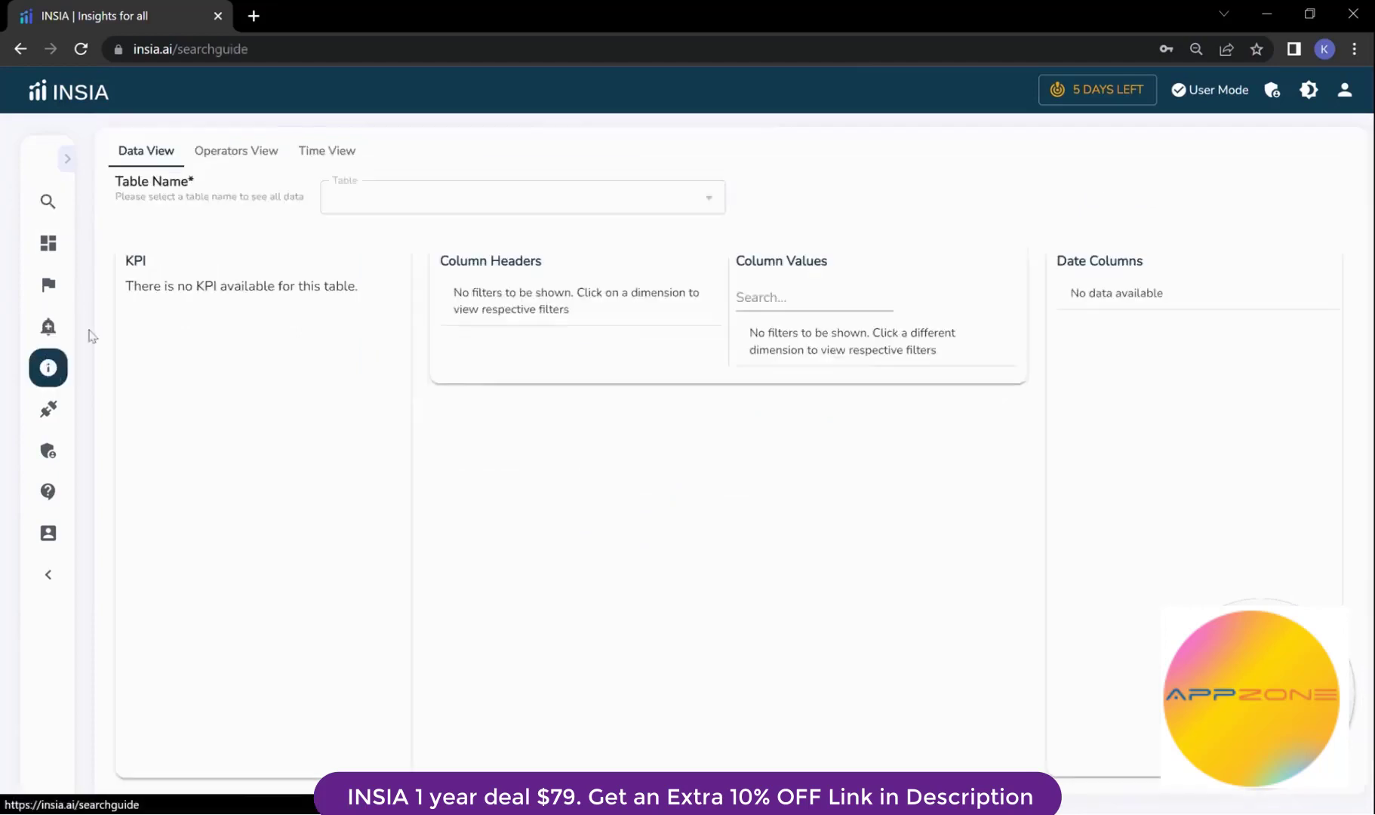
click(329, 159)
scroll(326, 451, down, 6)
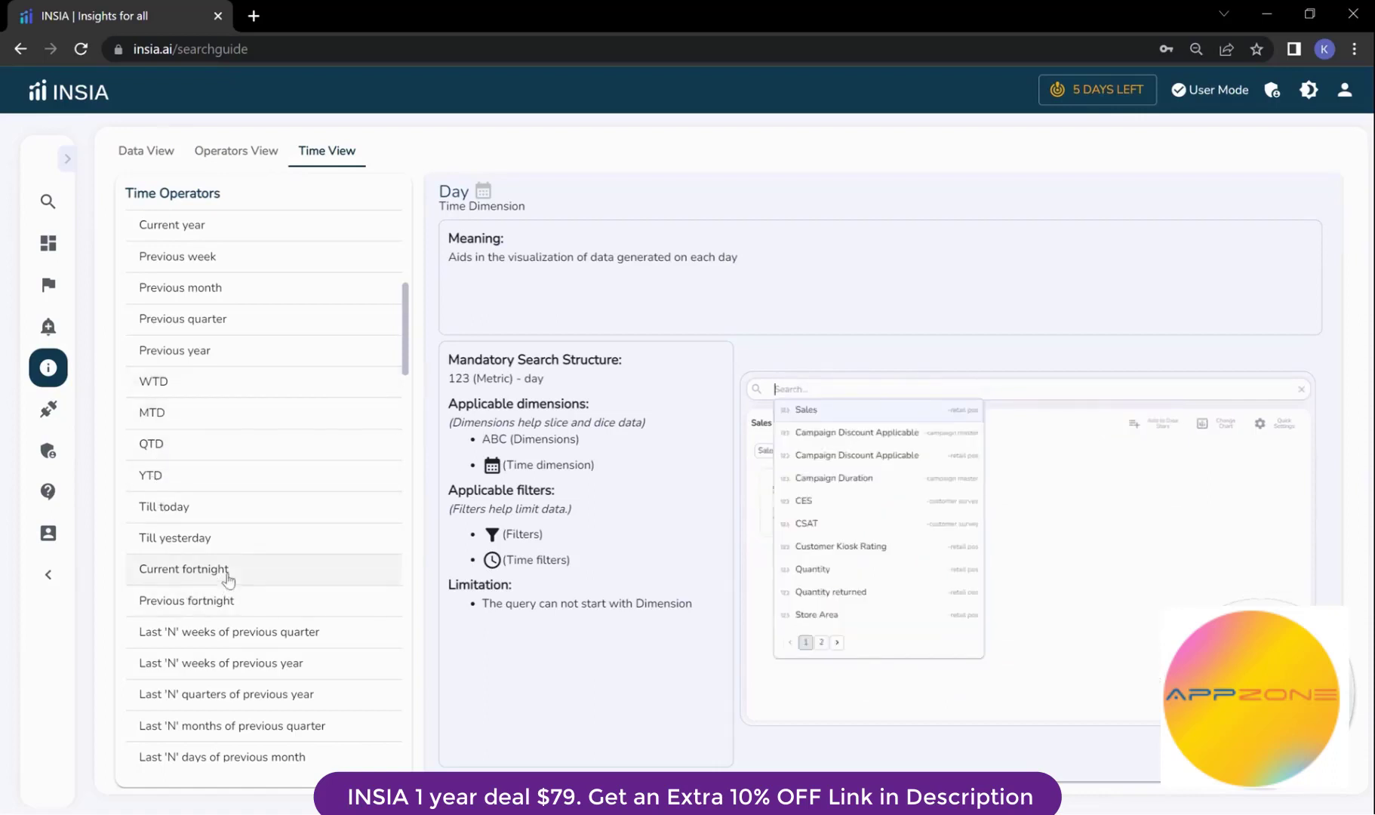
scroll(228, 579, down, 5)
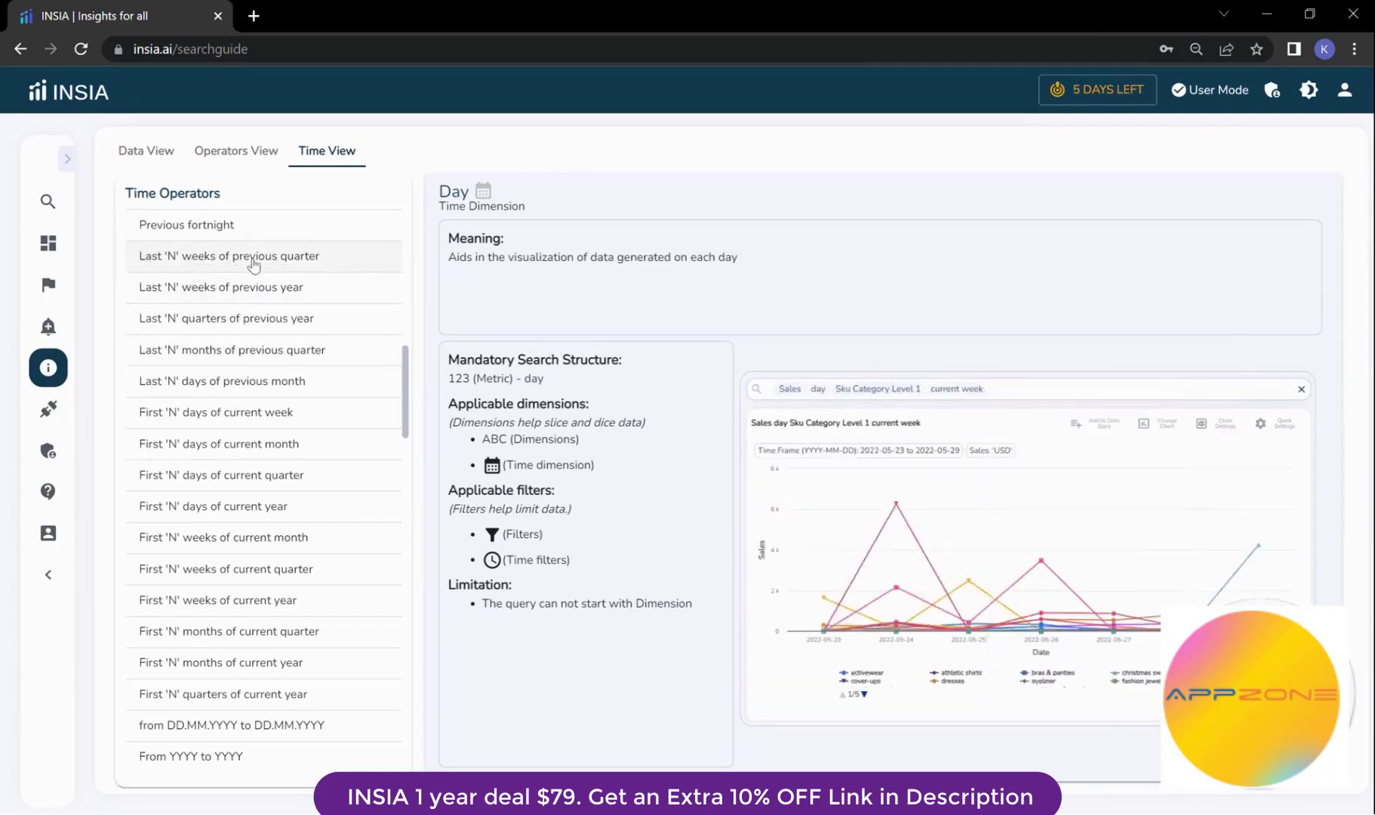
click(275, 321)
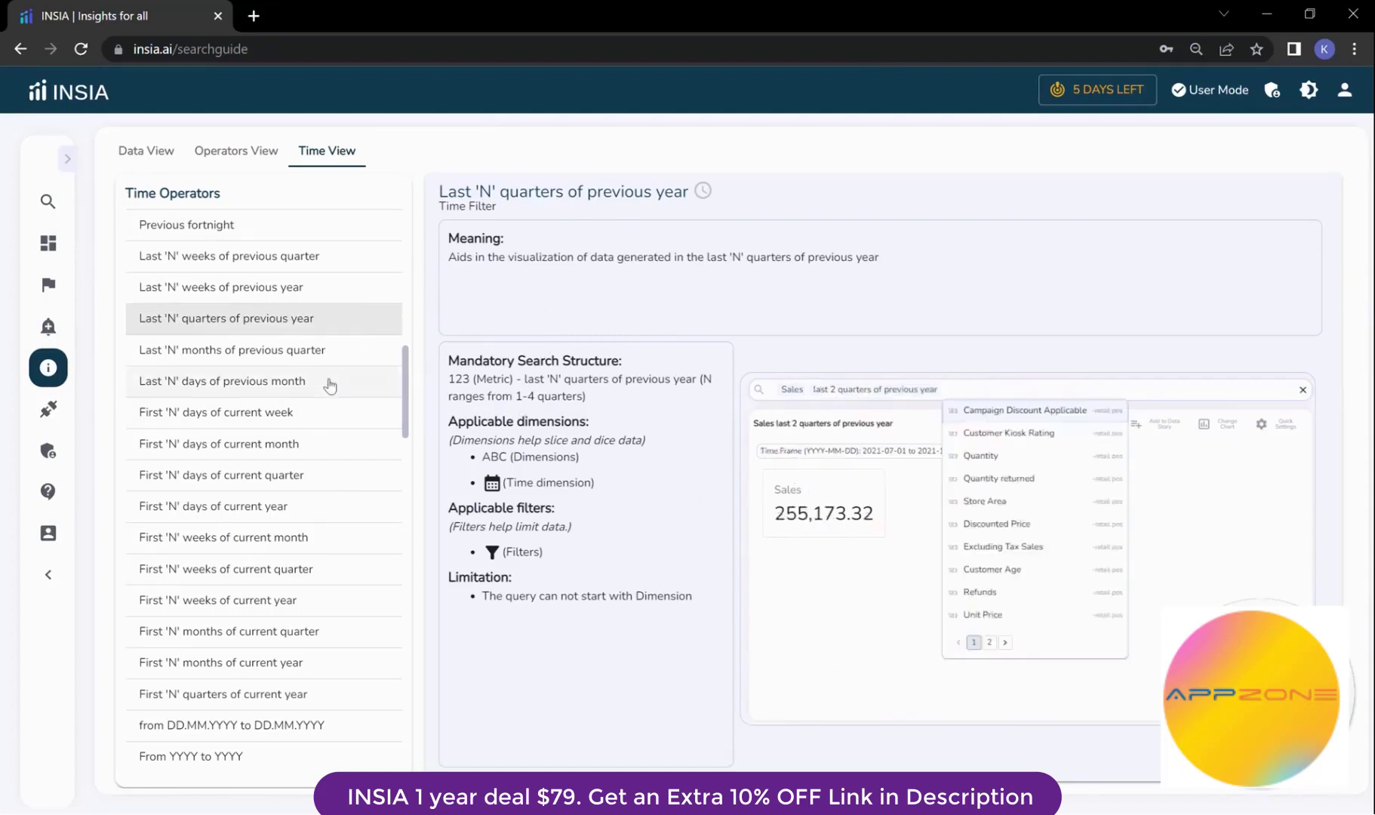
scroll(293, 439, down, 15)
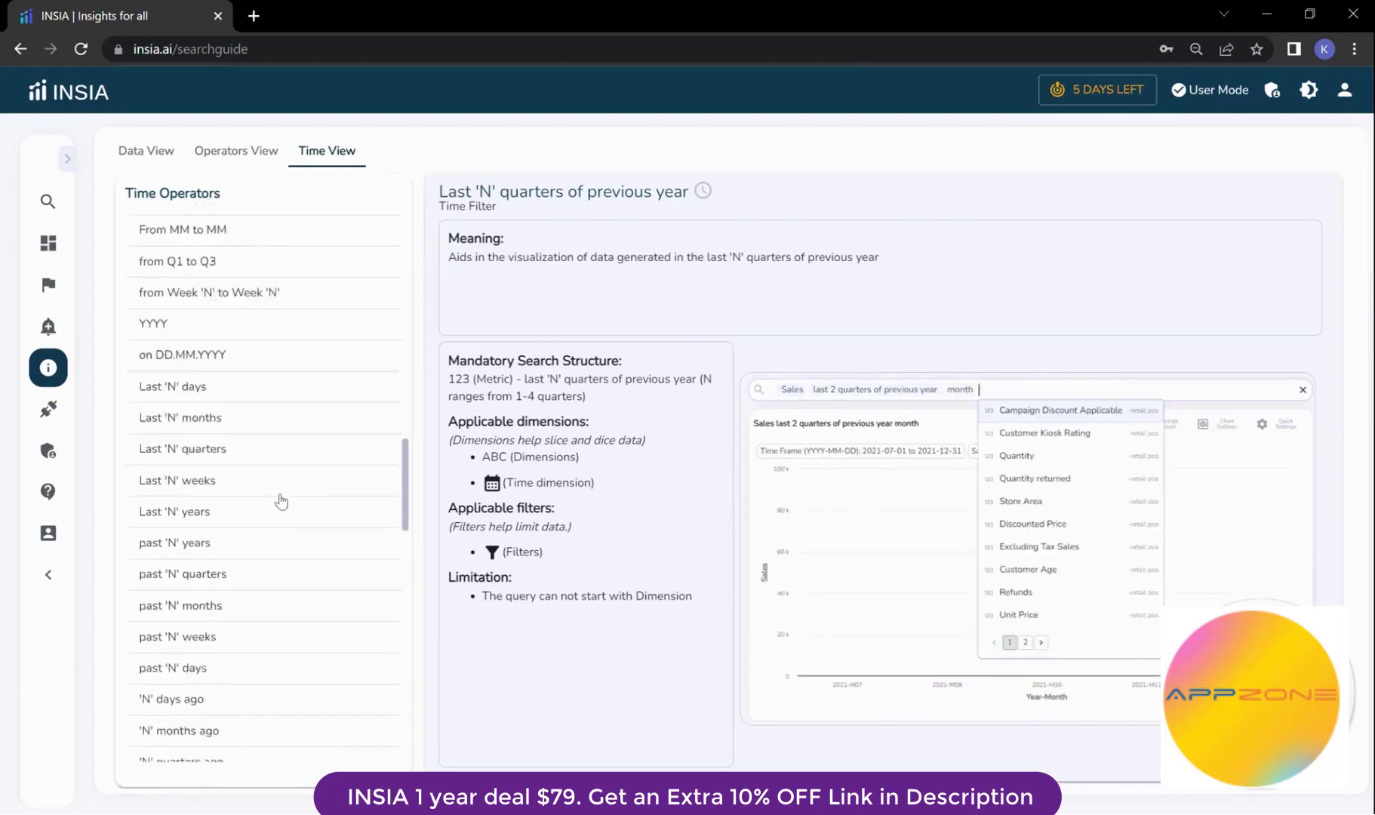
scroll(280, 499, down, 10)
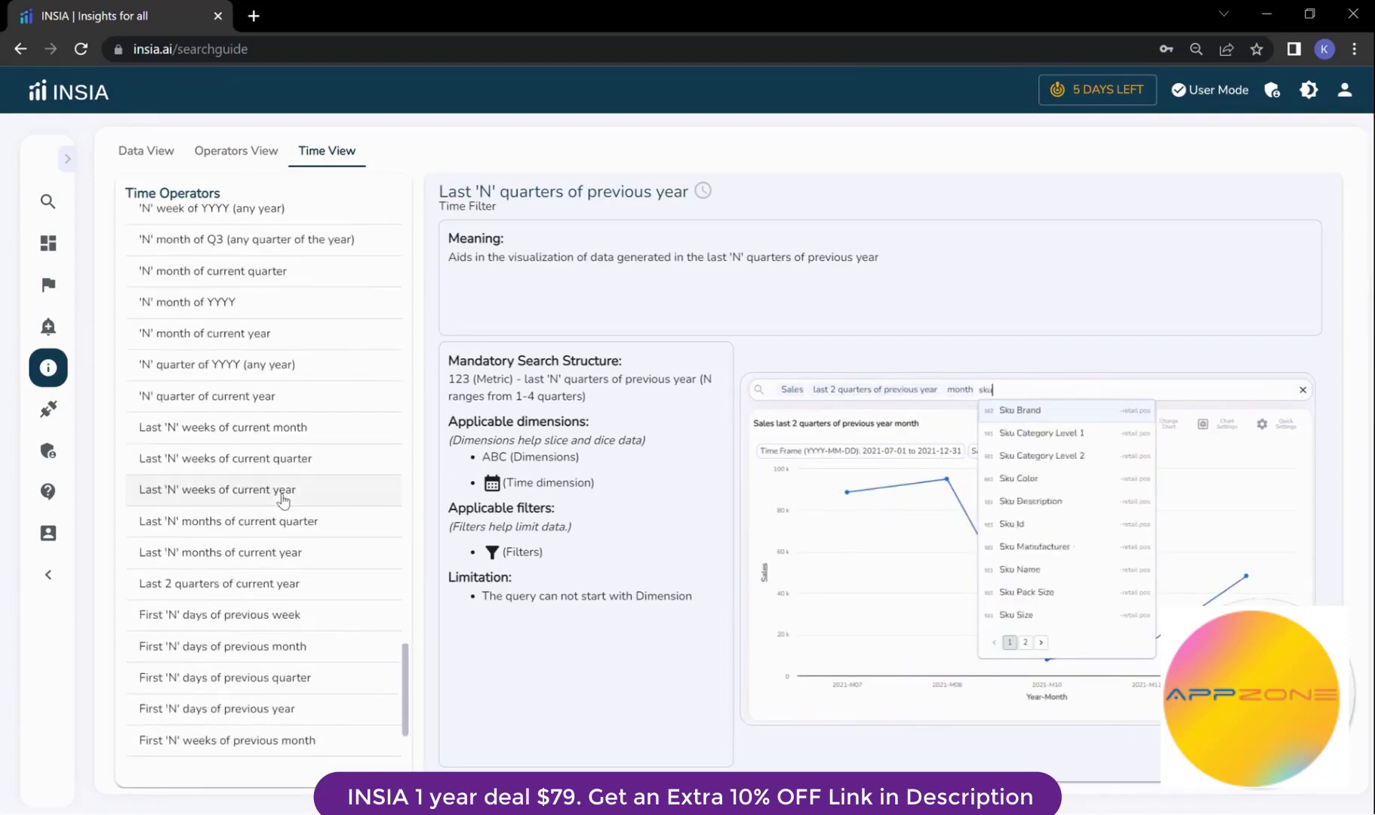
Revisit the Search Guide's Data View and Operators View.
click(148, 151)
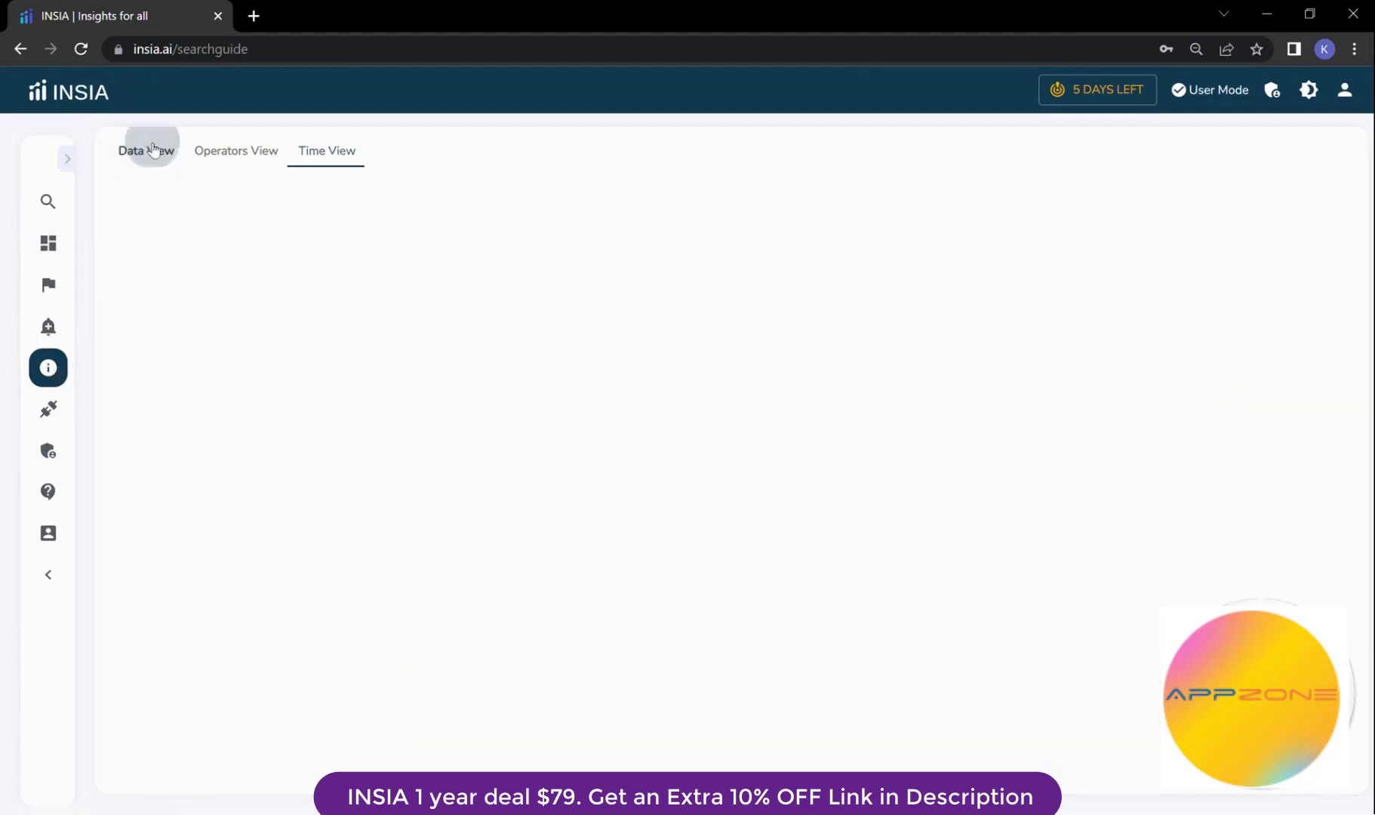
click(259, 150)
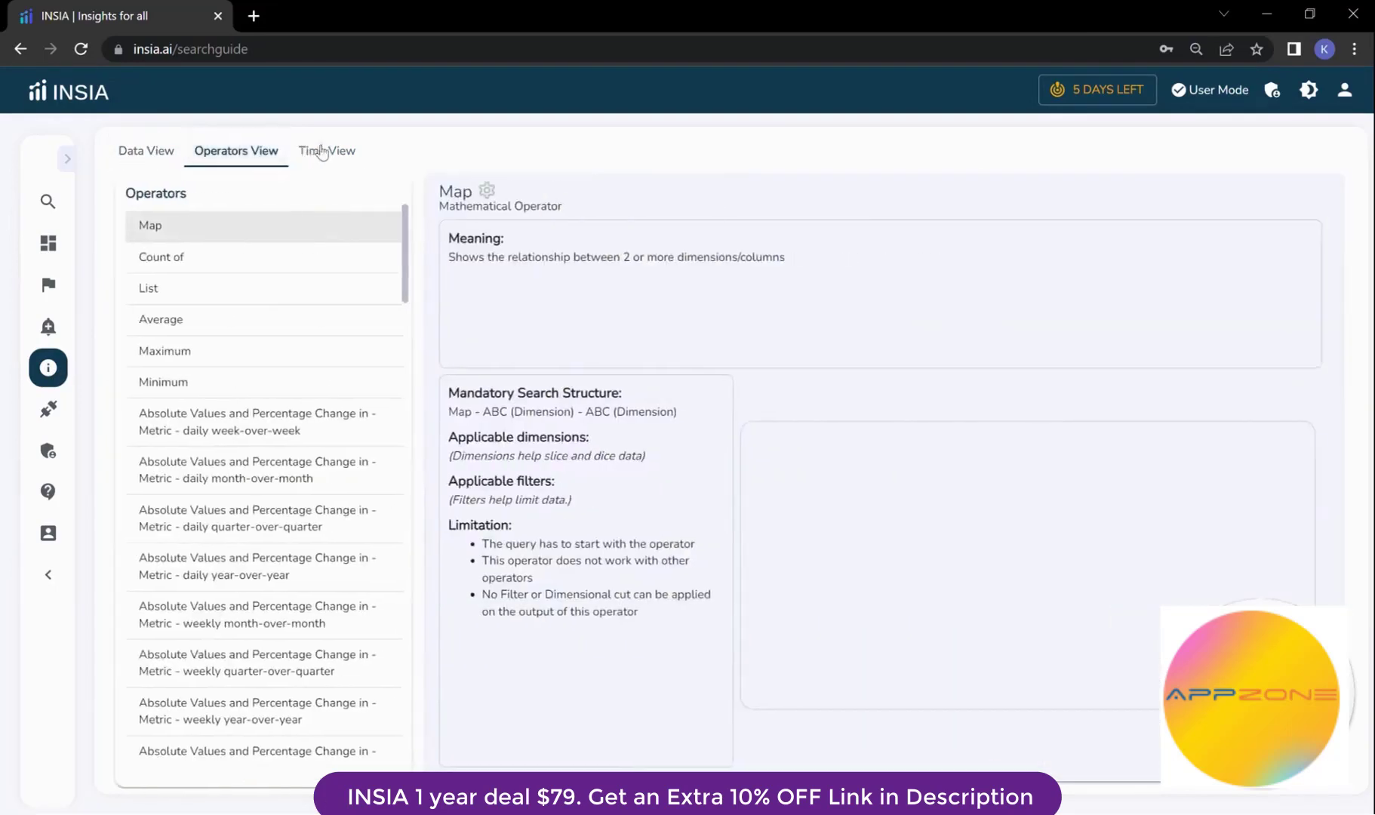